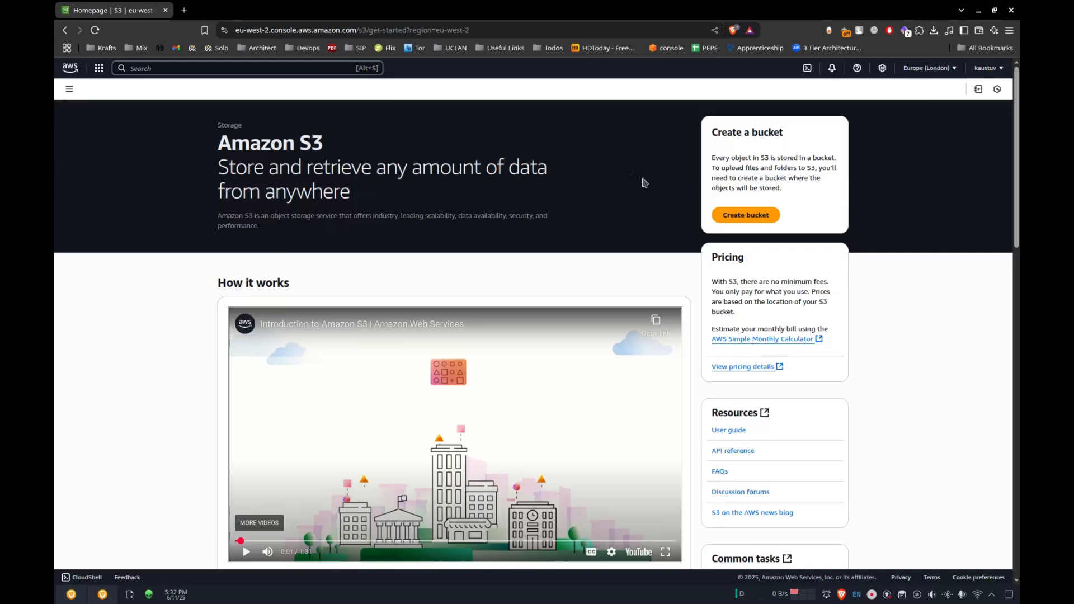
# Start creating an S3 bucket in Europe (London) and name it my-static-site-demo.
pyautogui.click(296, 69)
pyautogui.write('s3')
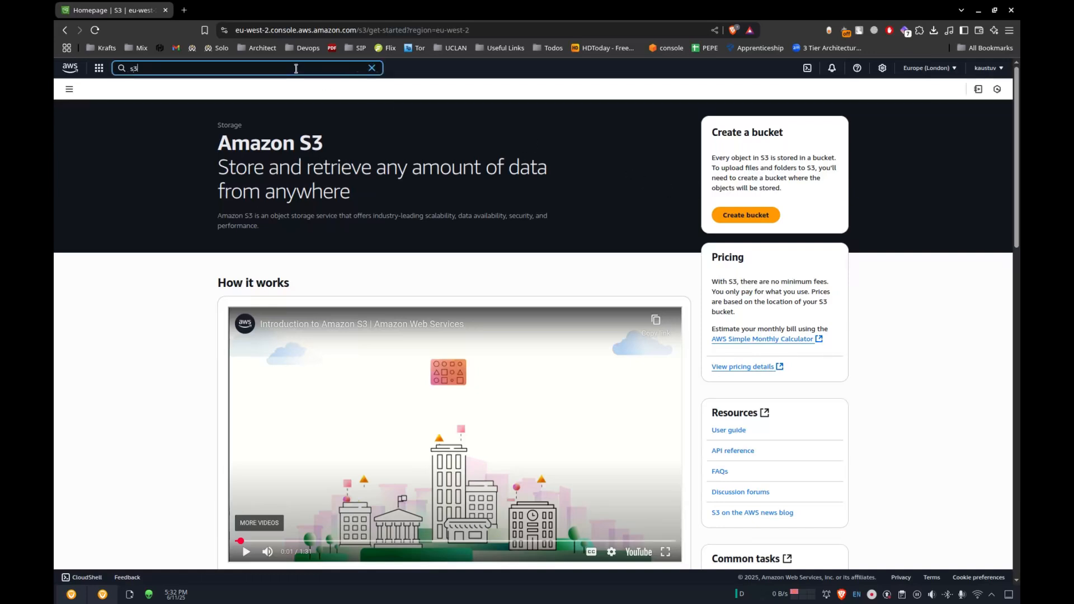
pyautogui.click(649, 146)
pyautogui.click(764, 216)
pyautogui.click(508, 224)
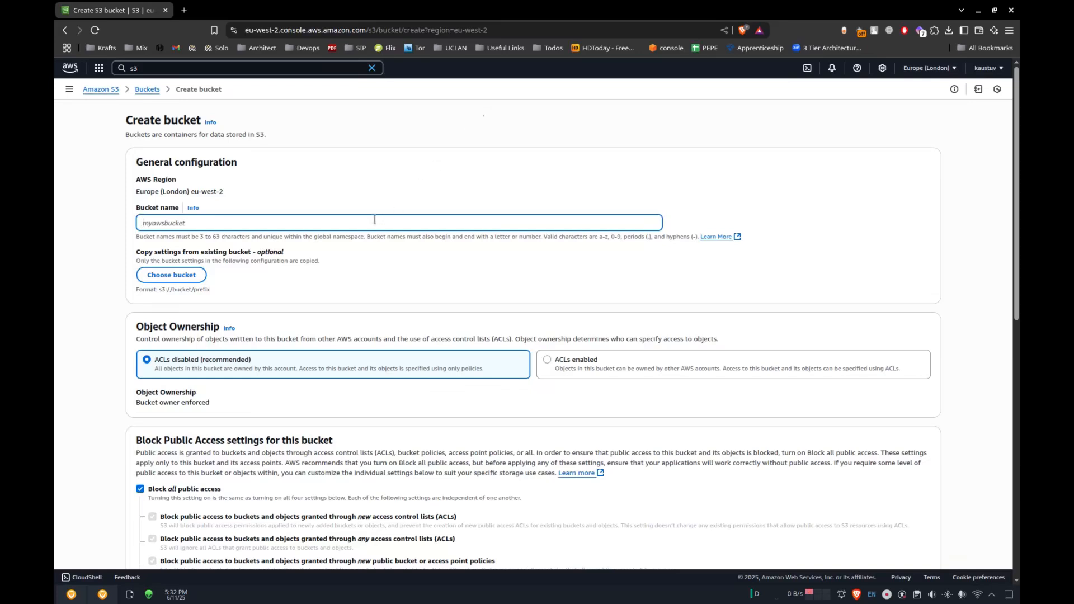
pyautogui.write('my-static-site-demo')
pyautogui.click(349, 202)
pyautogui.scroll(-1, 108, 286)
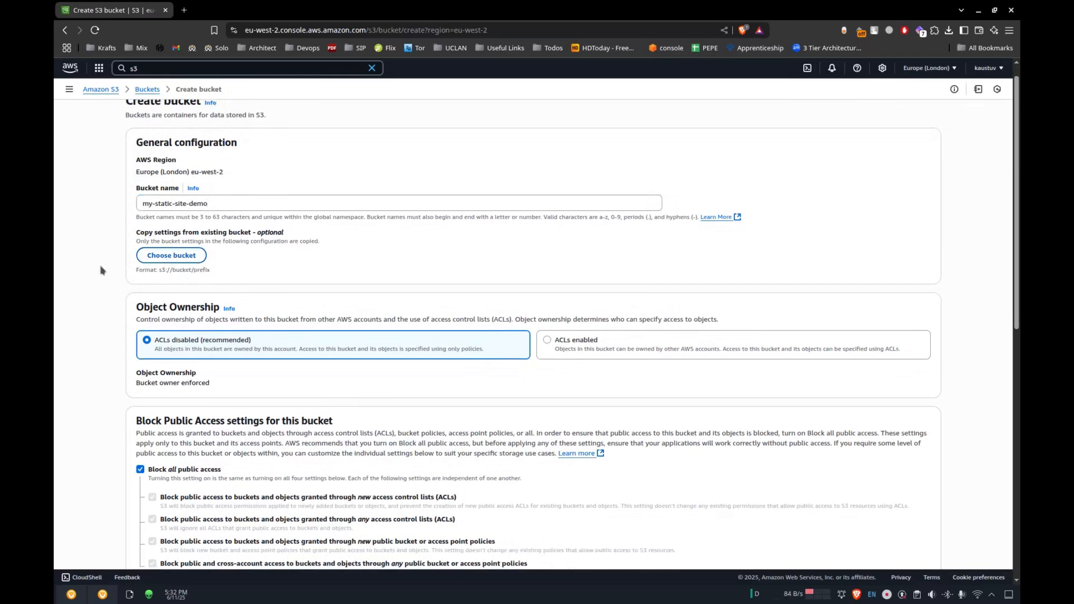
# Review the default bucket settings and try to create the bucket with them.
pyautogui.scroll(-9, 100, 270)
pyautogui.scroll(3, 101, 270)
pyautogui.scroll(6, 101, 270)
pyautogui.scroll(-2, 101, 270)
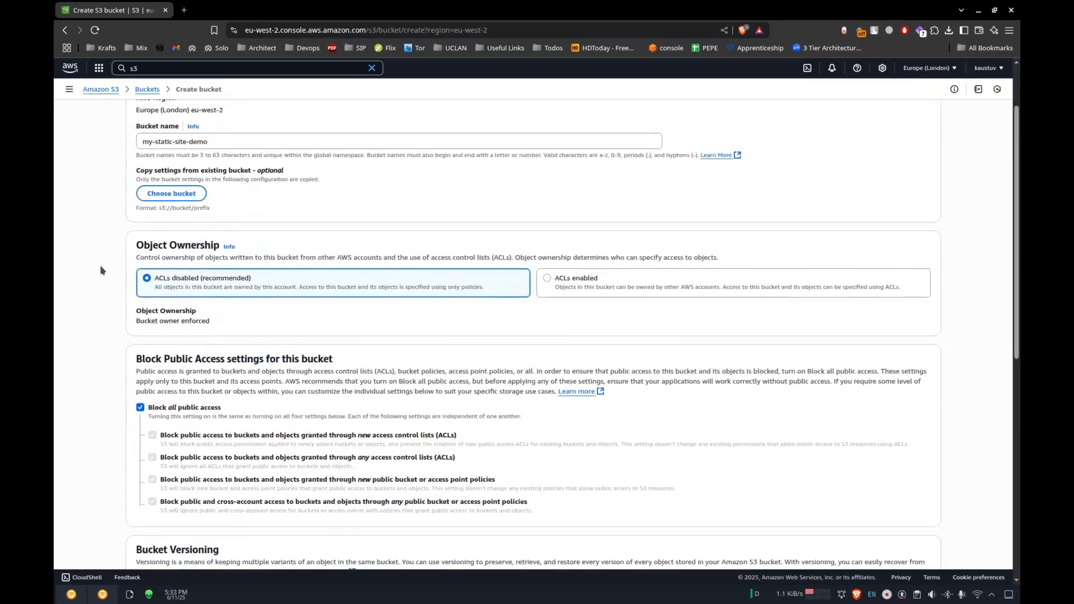
pyautogui.scroll(-8, 100, 270)
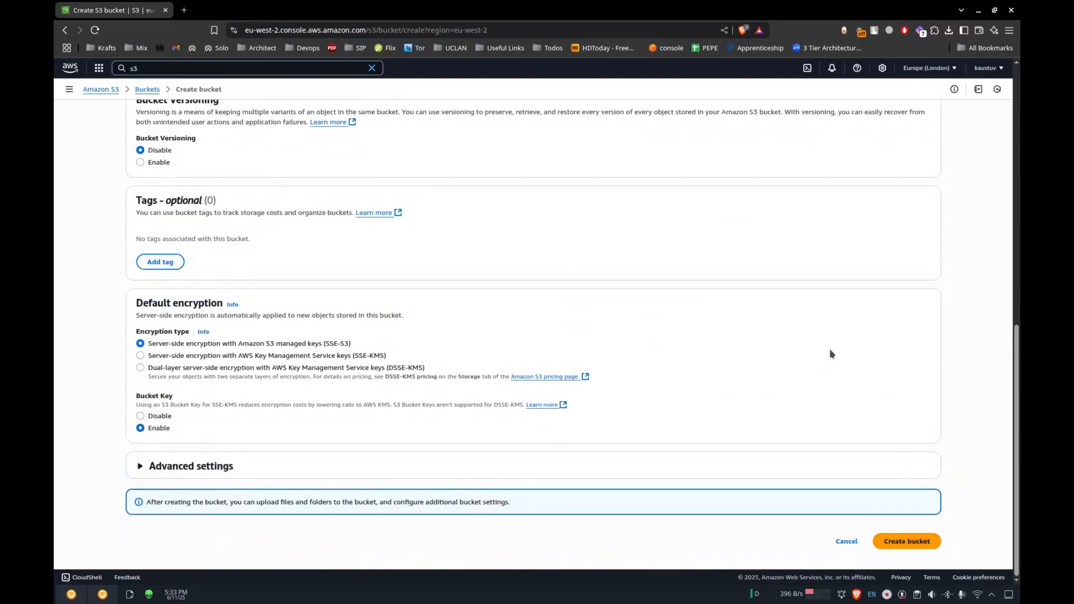
pyautogui.click(920, 542)
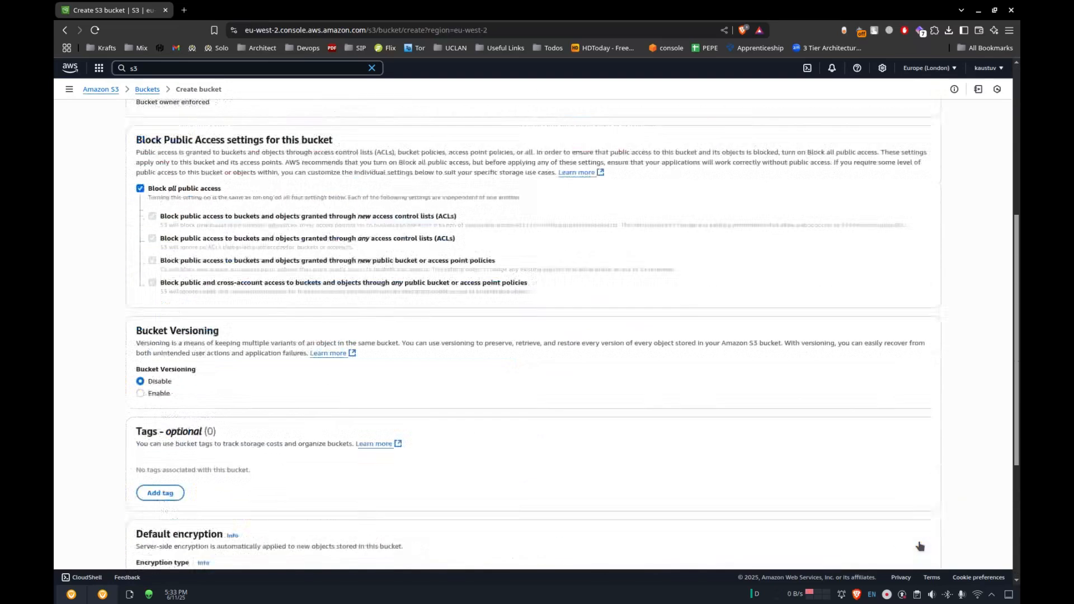
# Extend the bucket name to my-static-site-demo-999888 and create the bucket with the default settings.
pyautogui.click(216, 221)
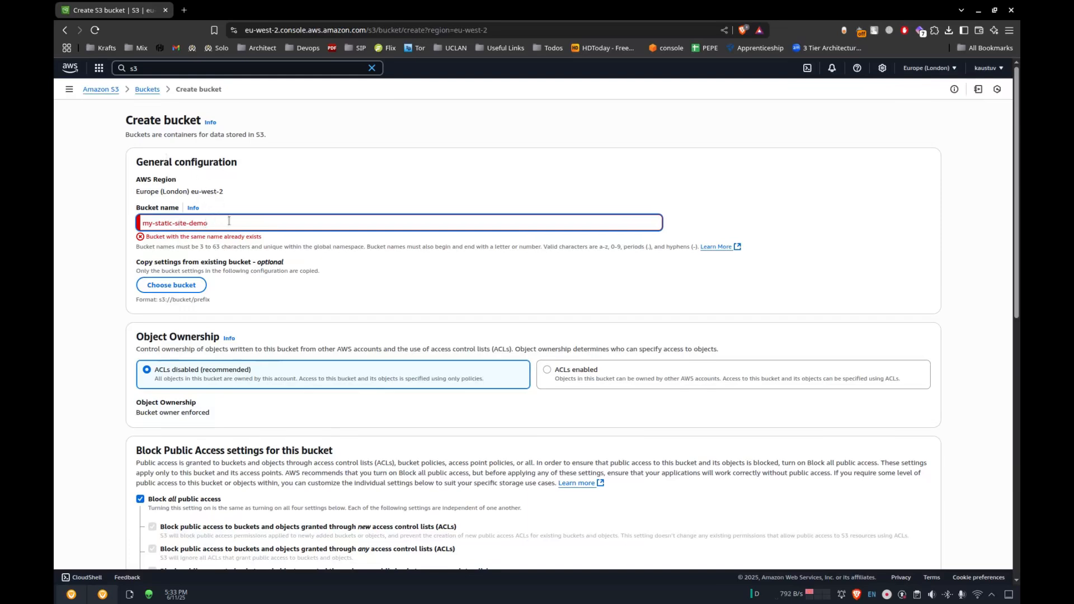
pyautogui.write('-999888')
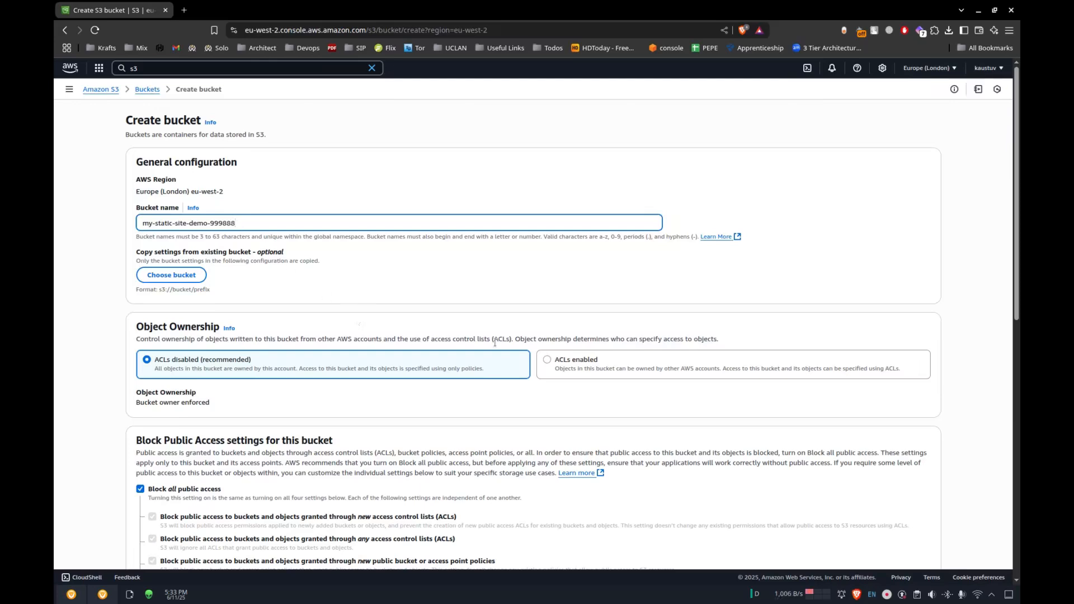
pyautogui.scroll(-15, 660, 453)
pyautogui.click(890, 540)
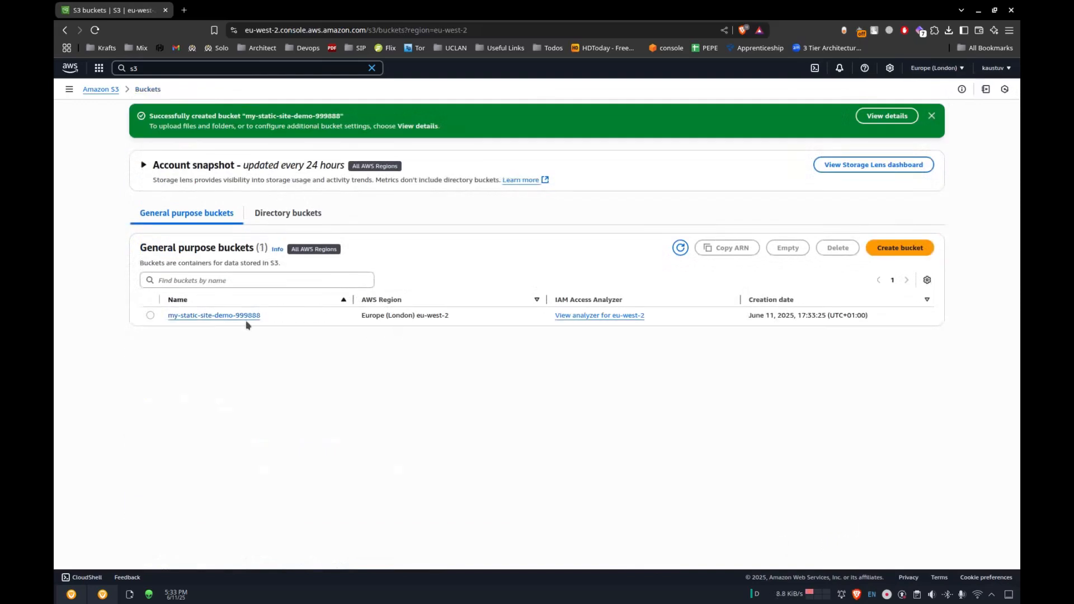
# Check the new bucket's name in the general purpose buckets list and open the bucket my-static-site-demo-999888.
pyautogui.moveTo(274, 316); pyautogui.dragTo(149, 315)
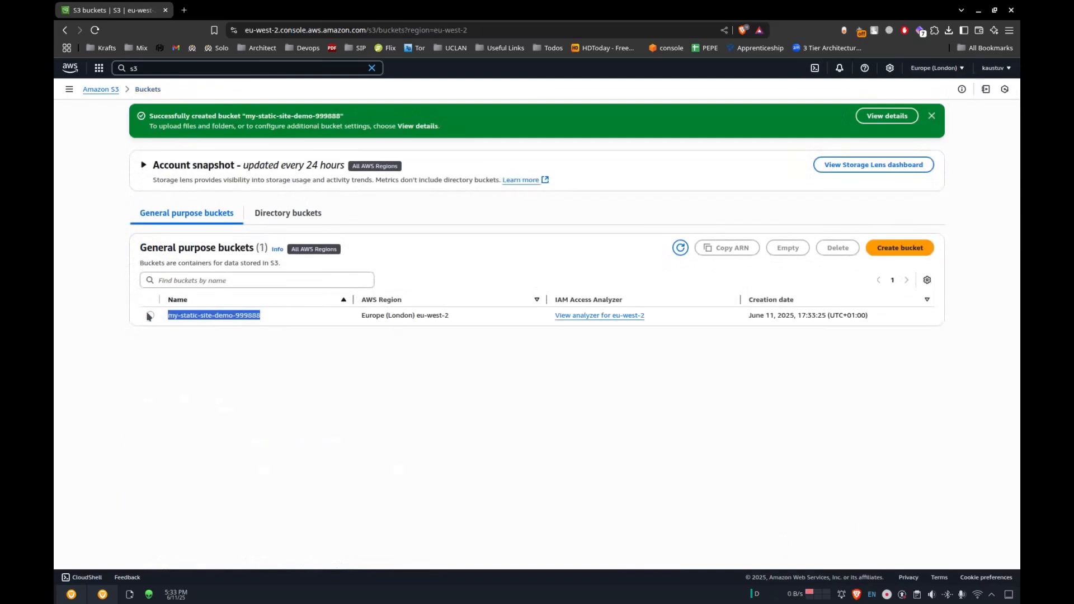
pyautogui.click(337, 407)
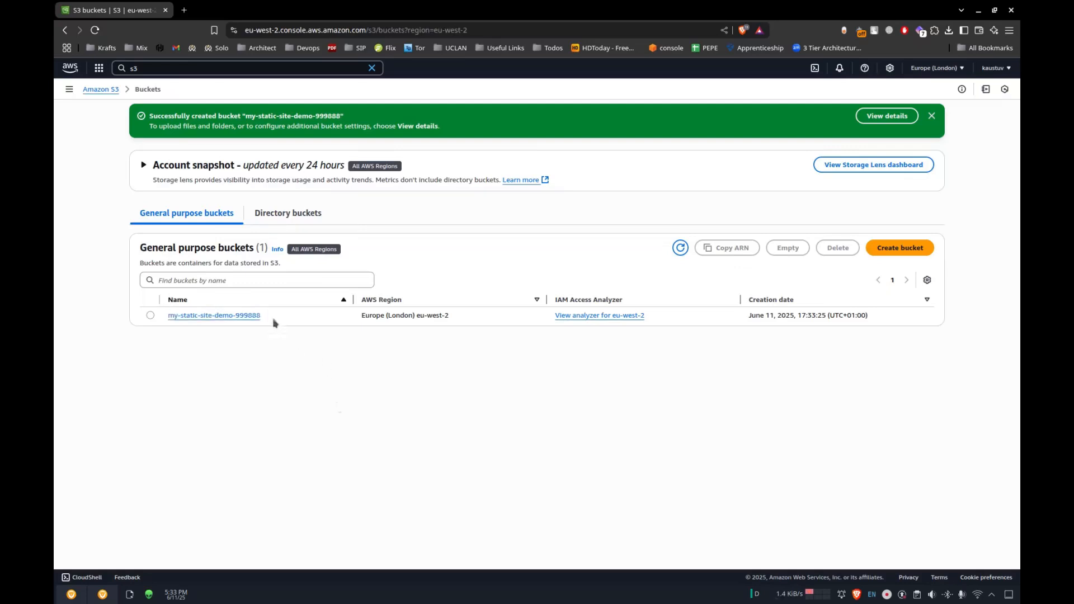
pyautogui.moveTo(273, 319); pyautogui.dragTo(193, 306)
pyautogui.click(302, 352)
pyautogui.click(240, 315)
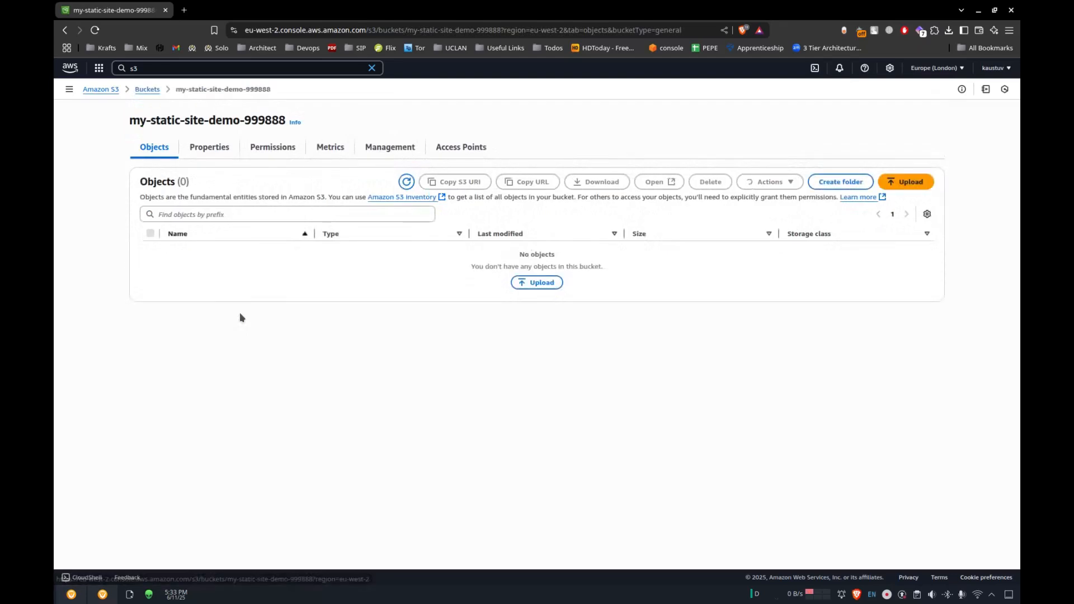
# Turn off Block all public access in the bucket's permissions, save the change and approve it with the word confirm.
pyautogui.click(273, 150)
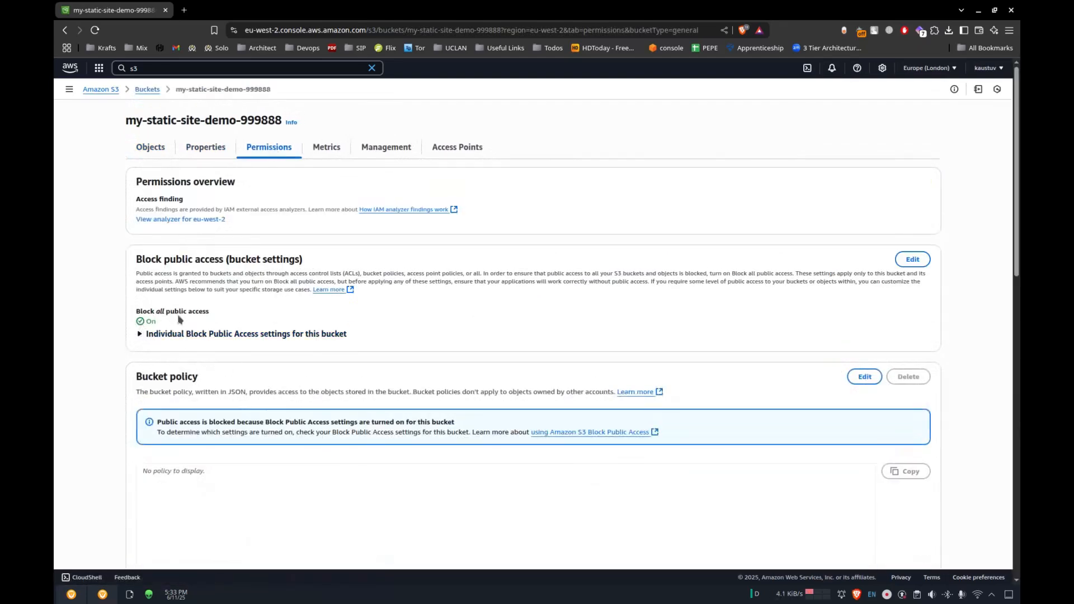
pyautogui.click(154, 333)
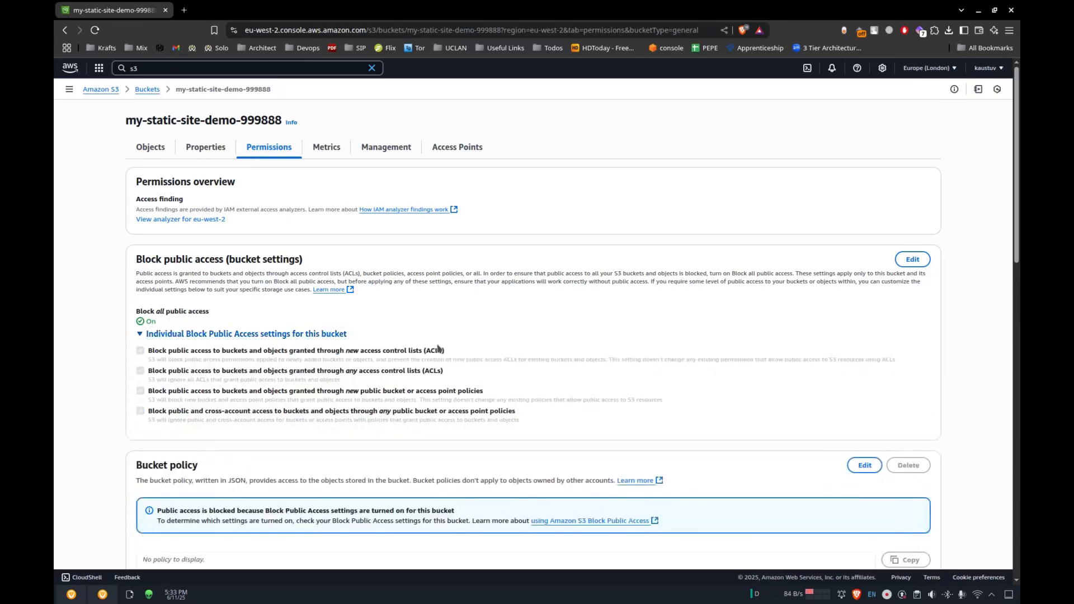
pyautogui.click(912, 258)
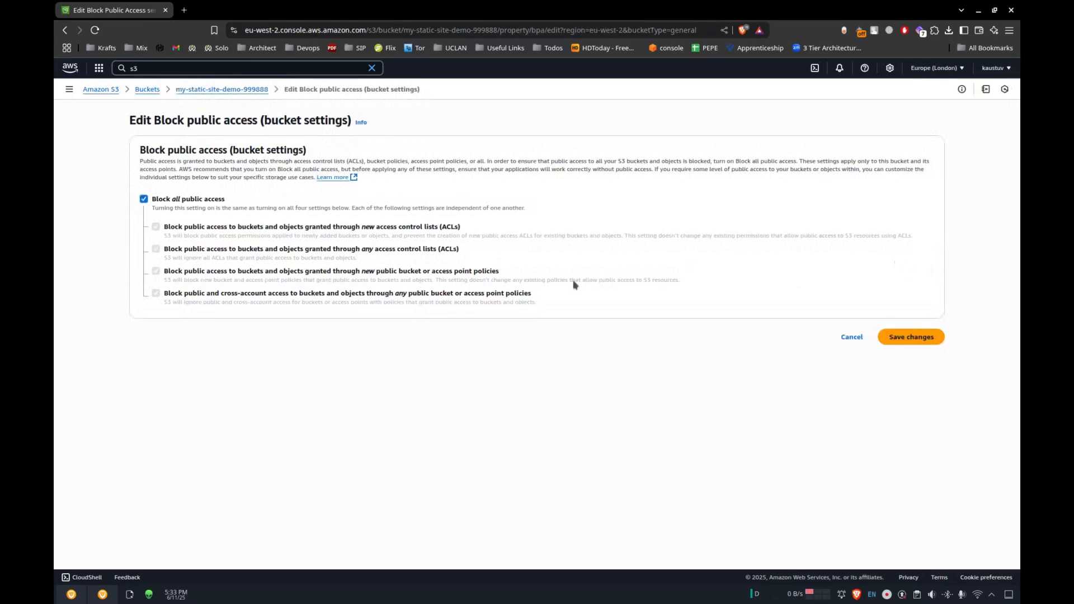
pyautogui.click(168, 199)
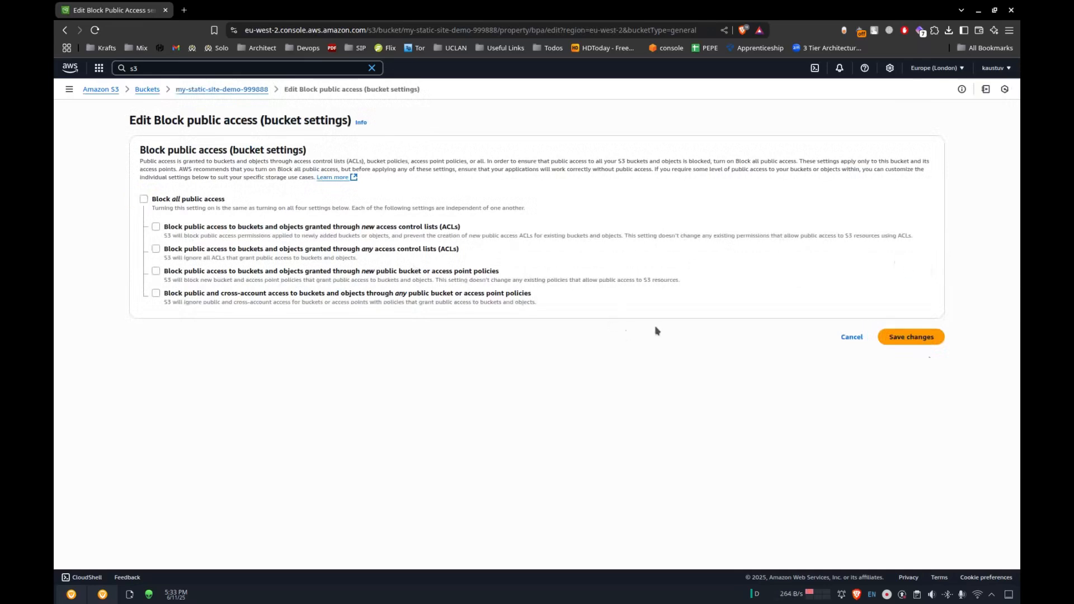
pyautogui.click(917, 337)
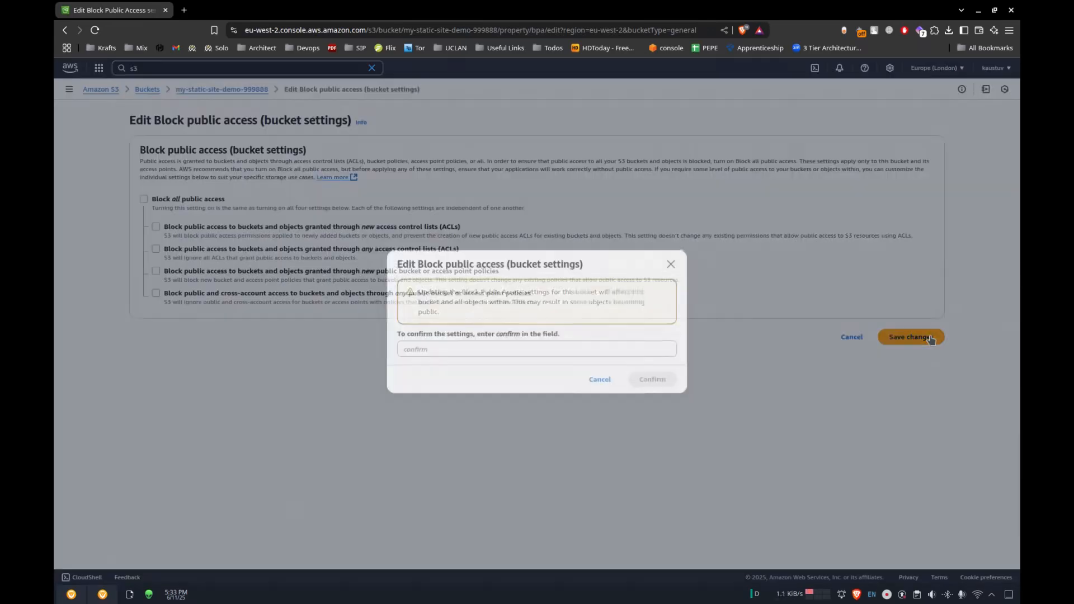
pyautogui.click(512, 351)
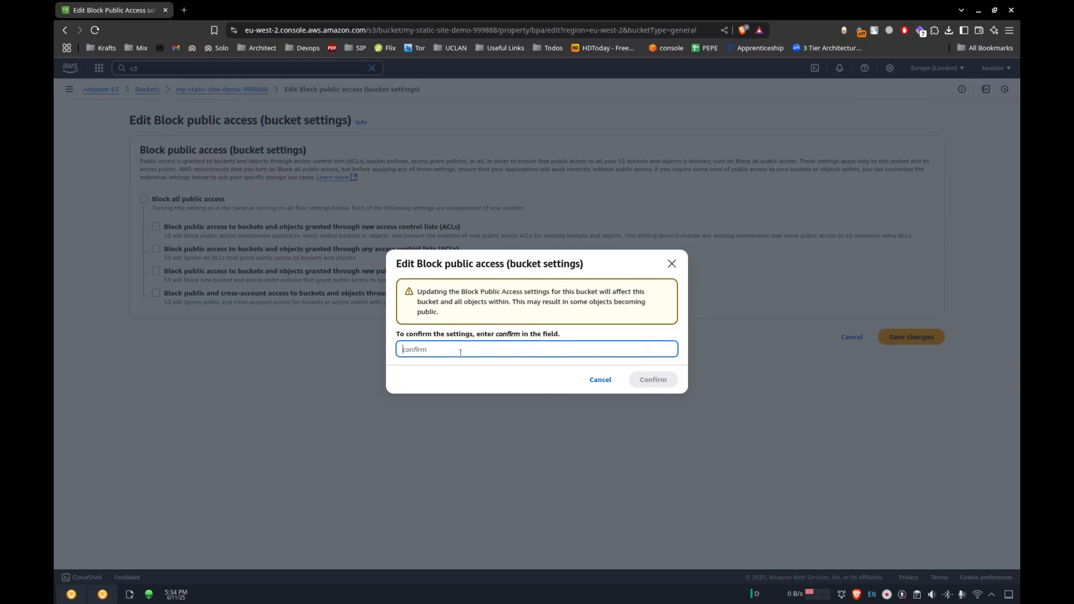
pyautogui.write('confirm')
pyautogui.click(653, 378)
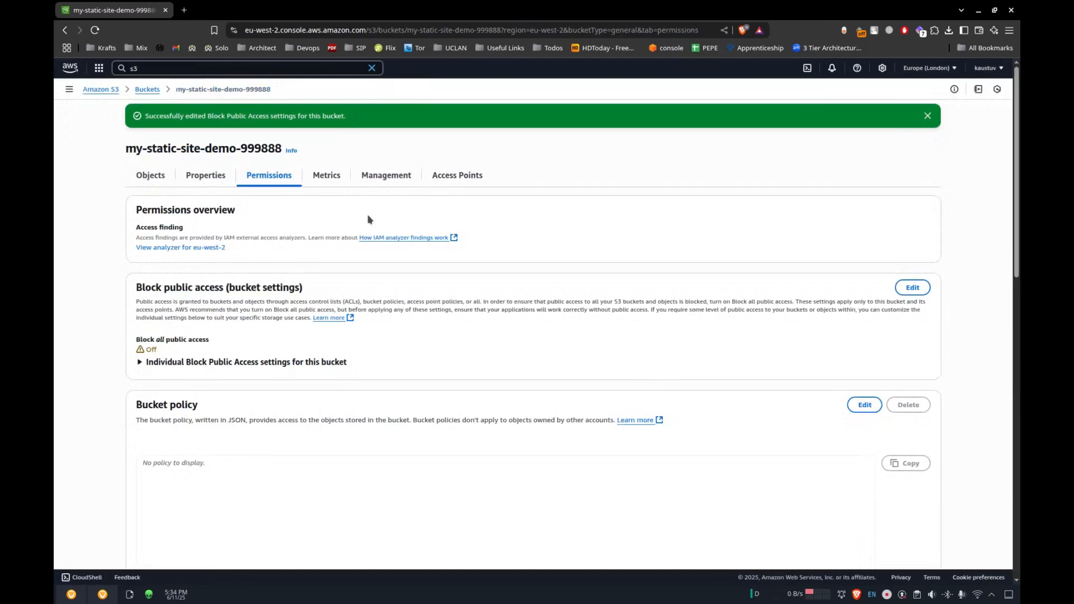
# Upload the contents of the One Page Portfolio Website Template folder from the Dolphin file manager to the bucket's objects.
pyautogui.click(151, 180)
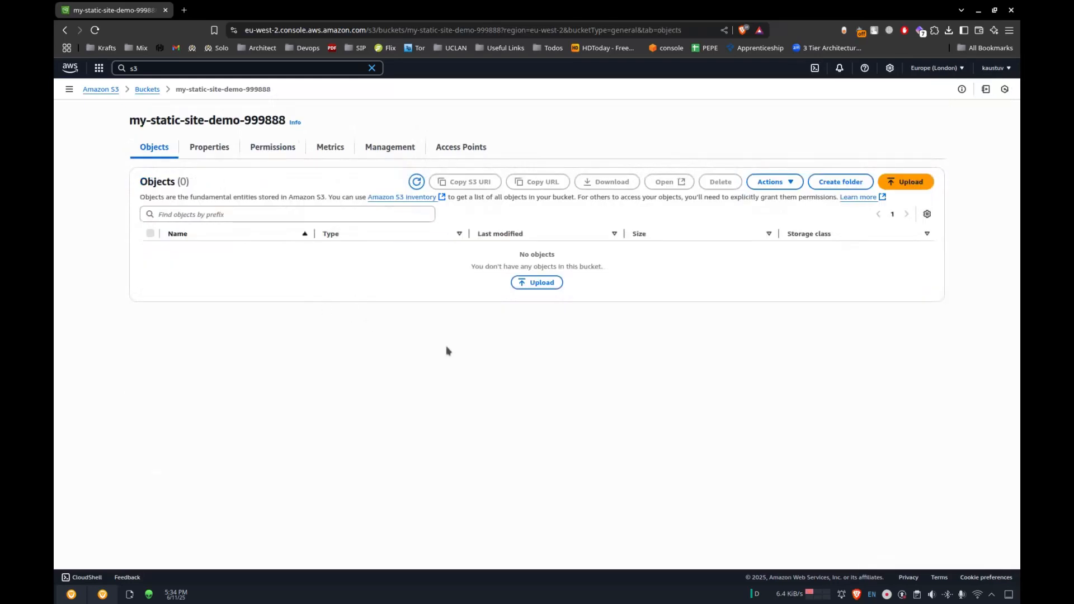
pyautogui.hotkey('alt', 'Tab')
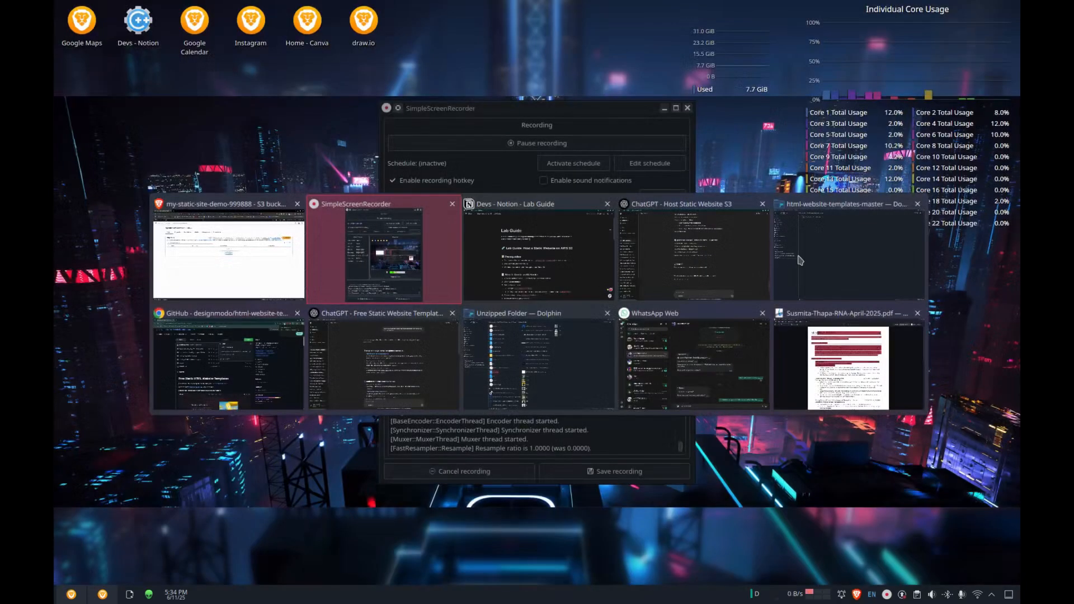
pyautogui.click(800, 260)
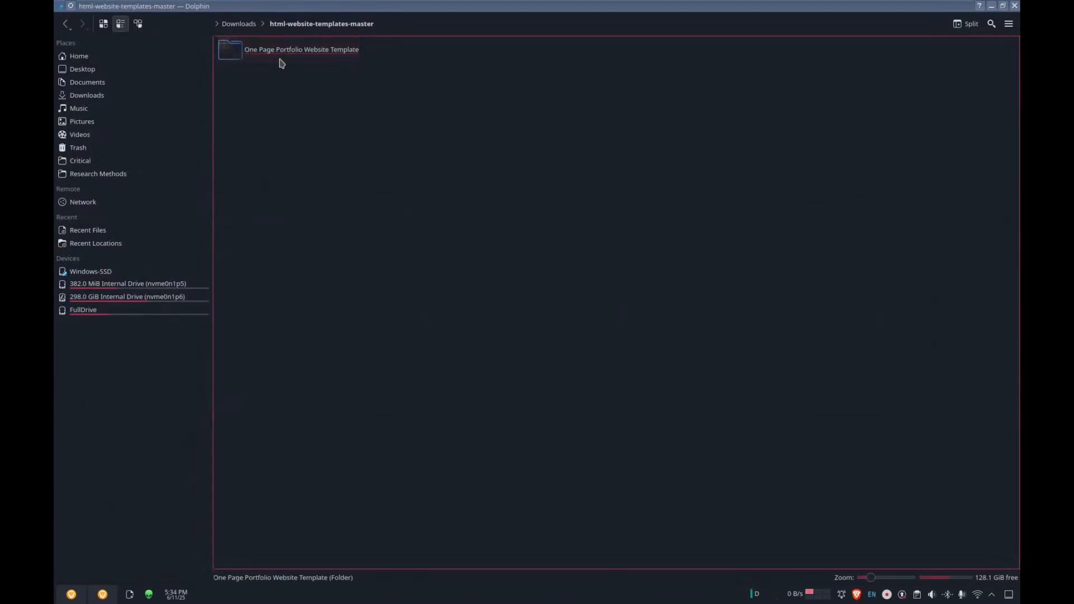
pyautogui.doubleClick(279, 62)
pyautogui.moveTo(302, 371); pyautogui.dragTo(301, 313)
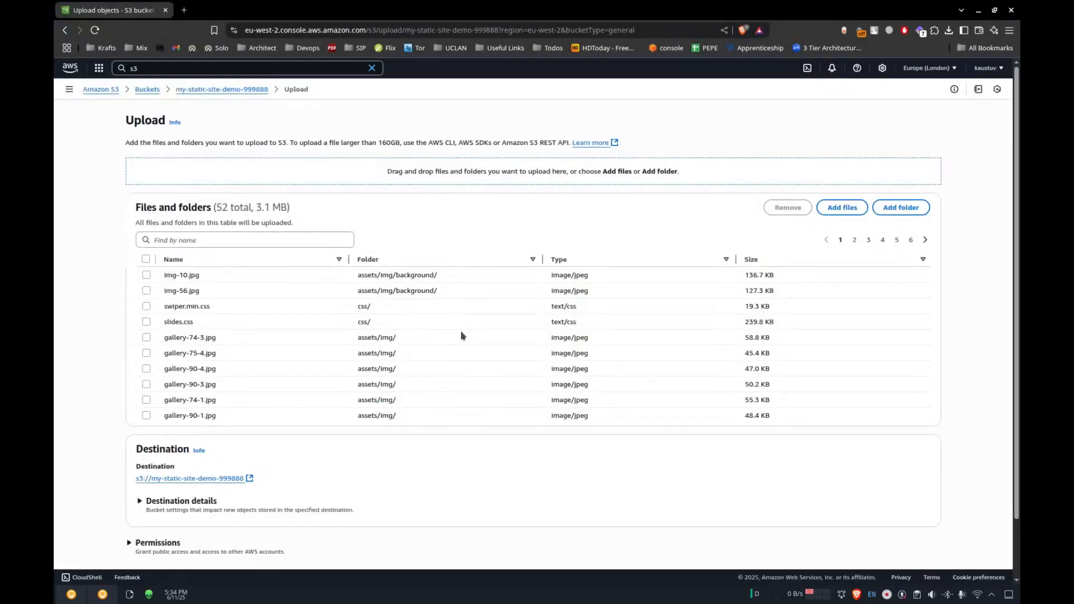
pyautogui.scroll(-2, 461, 331)
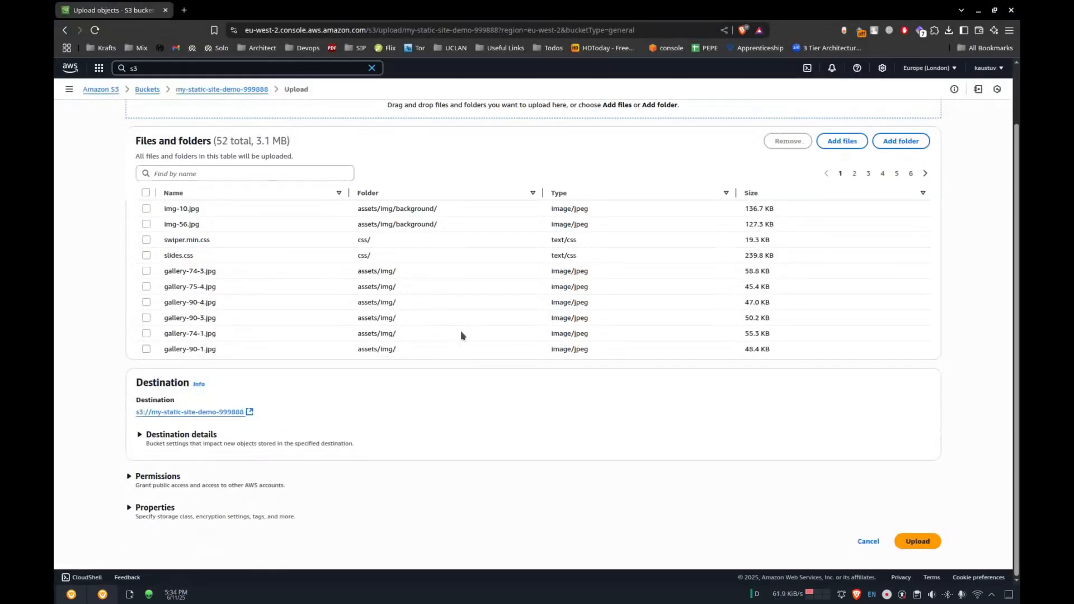
pyautogui.click(939, 546)
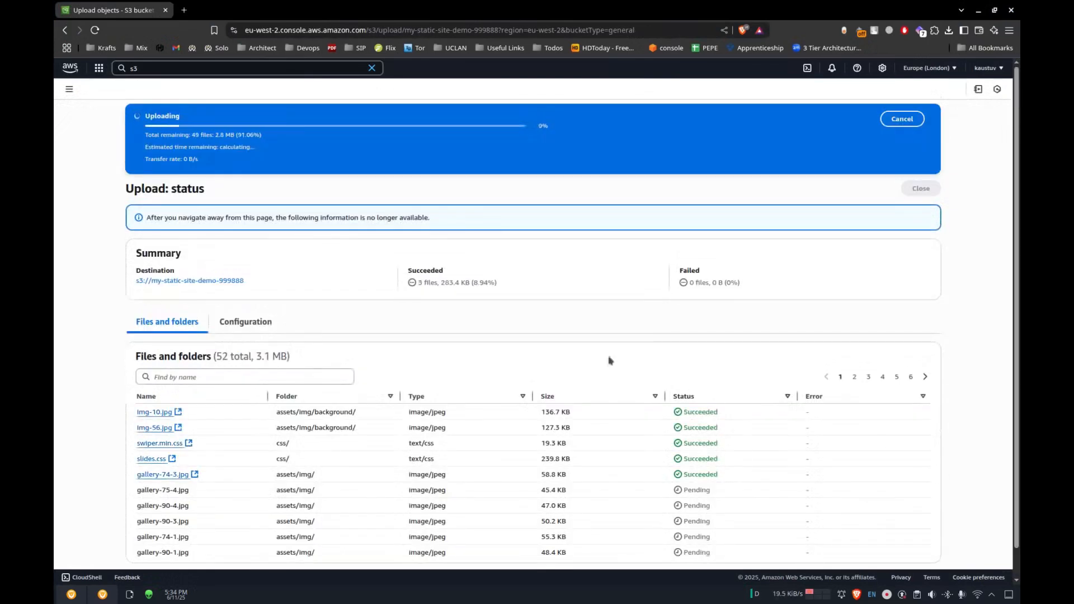
pyautogui.scroll(-1, 185, 312)
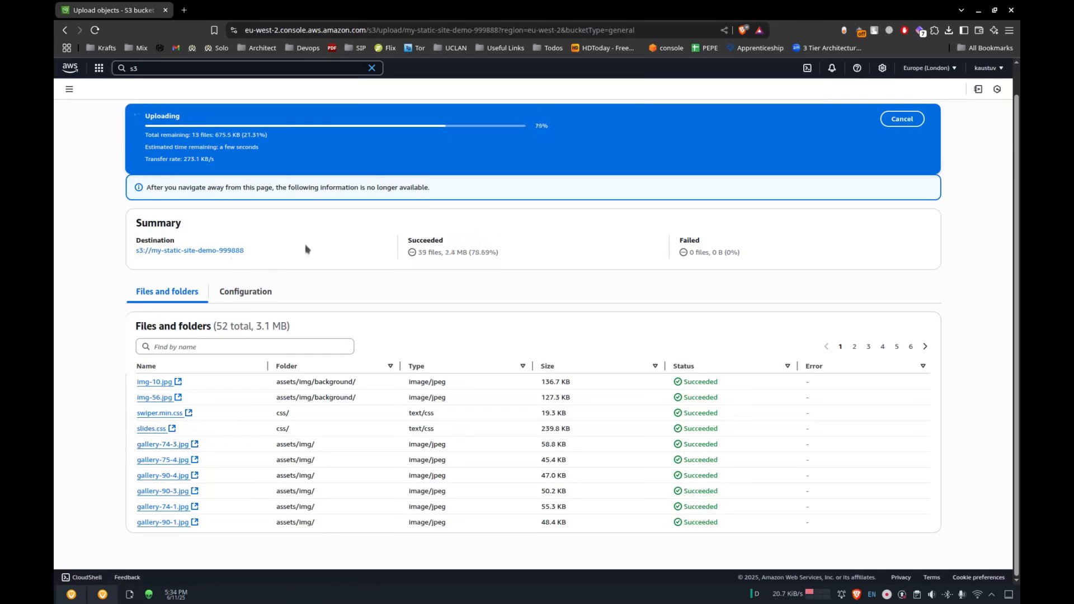
pyautogui.scroll(1, 395, 257)
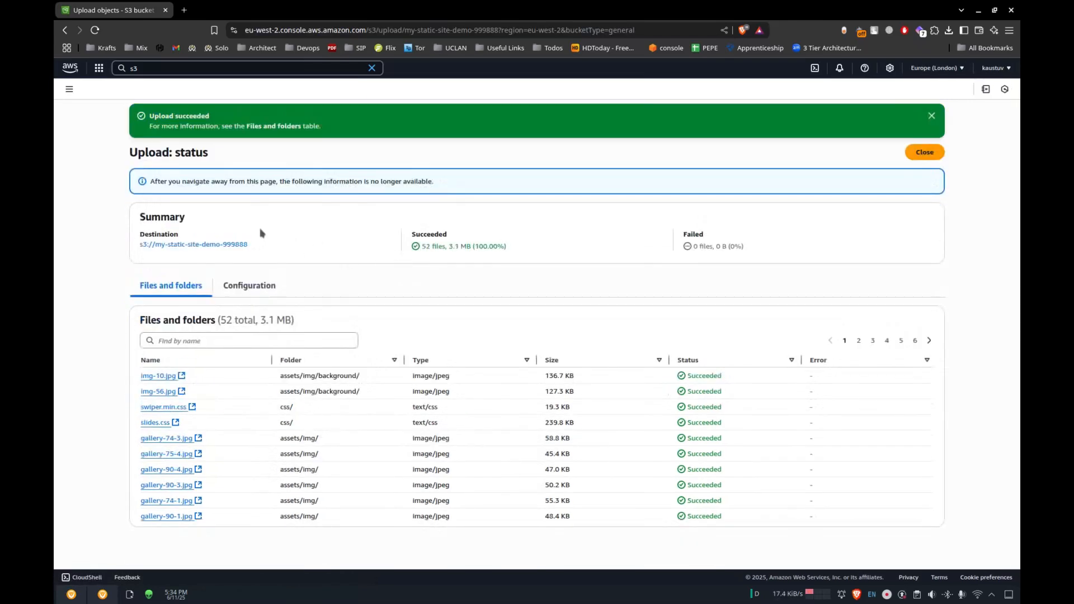
# Return to the bucket's object list and examine the uploaded files and folders, including index.html.
pyautogui.click(234, 243)
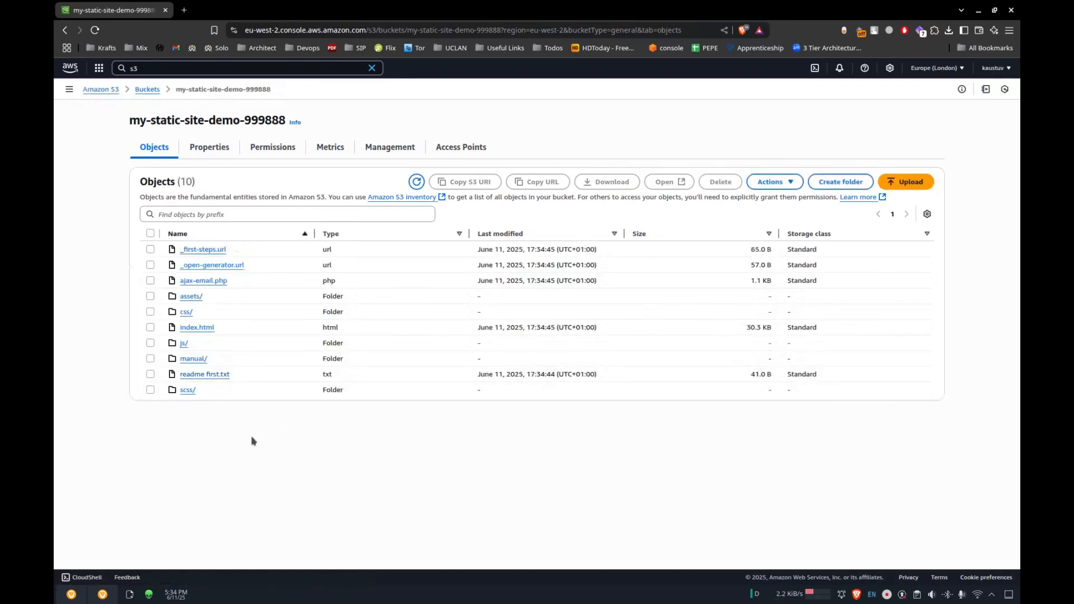
pyautogui.hotkey('alt', 'Tab')
pyautogui.hotkey('alt', 'Tab')
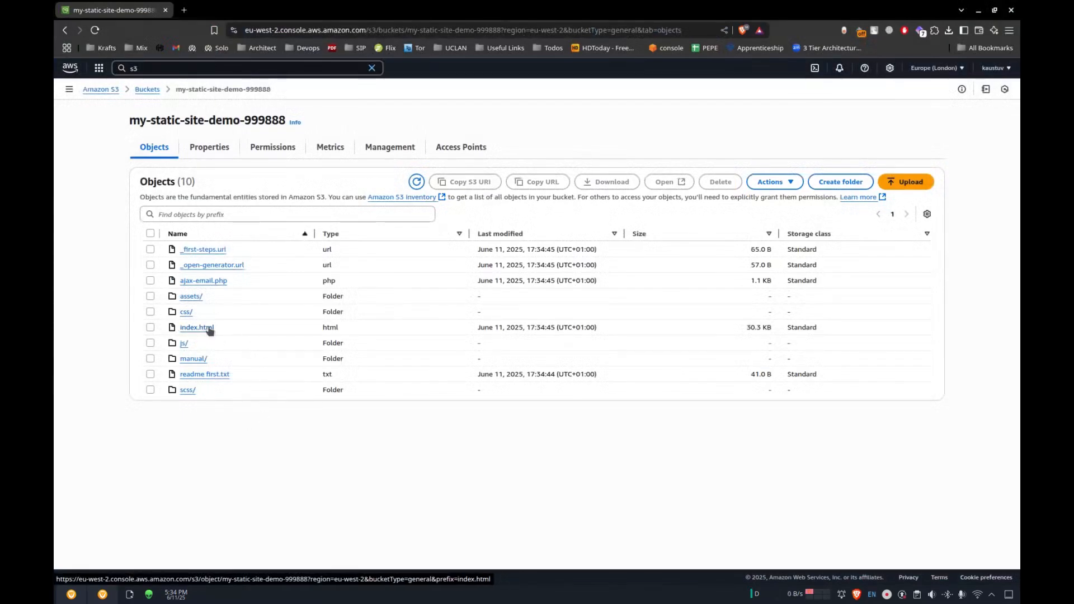
pyautogui.moveTo(119, 124); pyautogui.dragTo(282, 125)
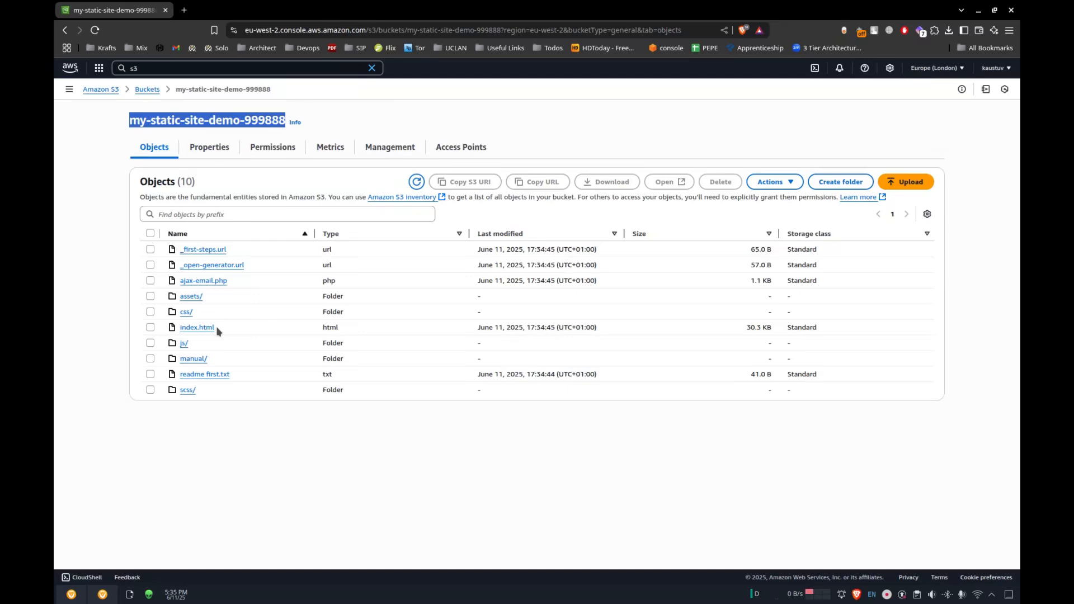
pyautogui.click(250, 458)
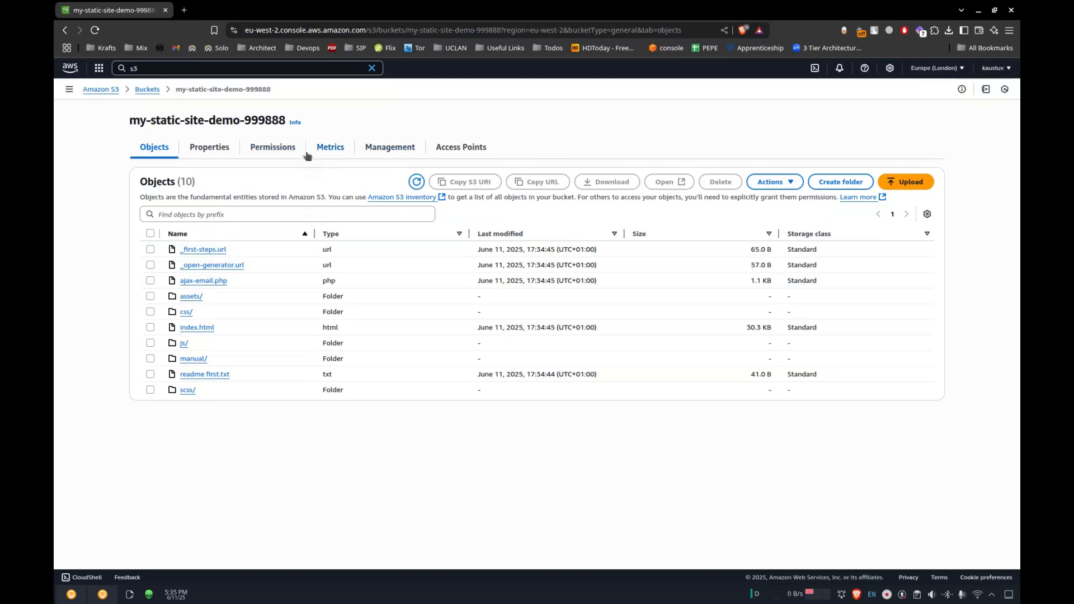
# Open the static website hosting settings in the bucket's properties and enable hosting.
pyautogui.click(266, 152)
pyautogui.click(208, 150)
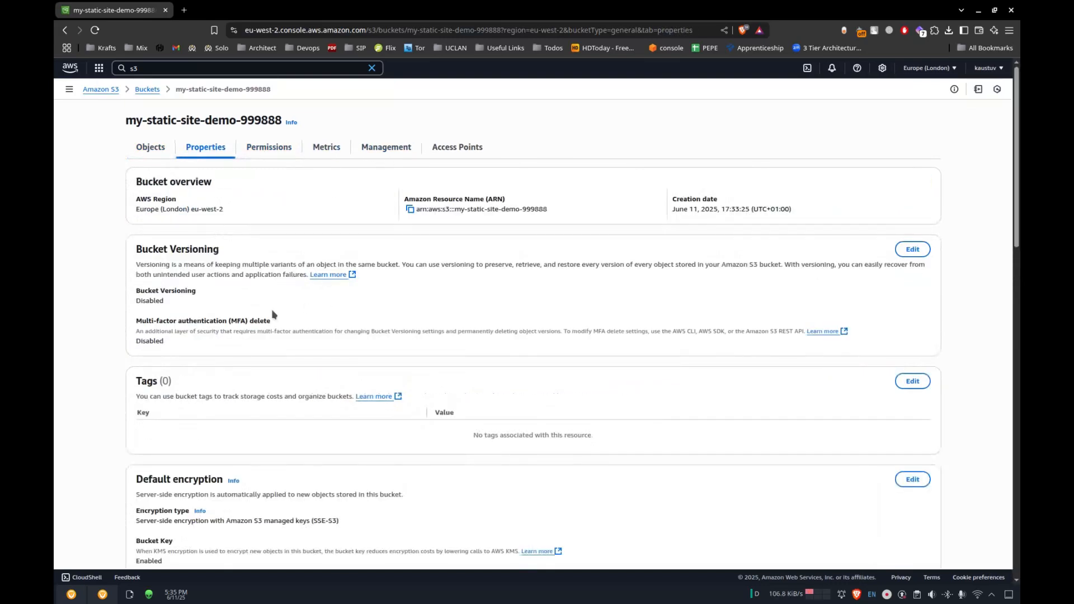
pyautogui.scroll(-15, 251, 327)
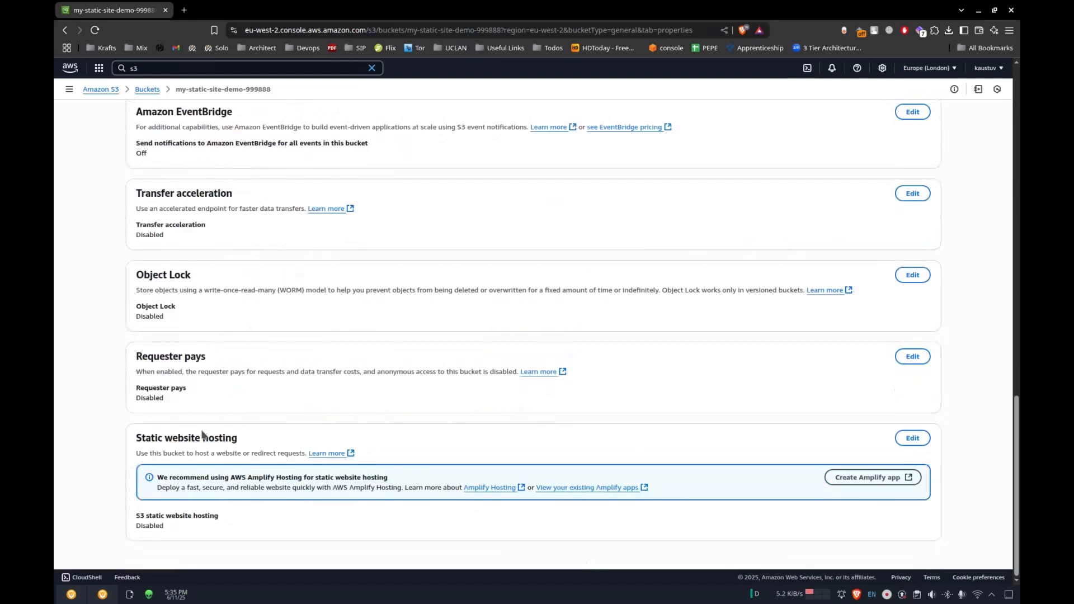
pyautogui.click(913, 439)
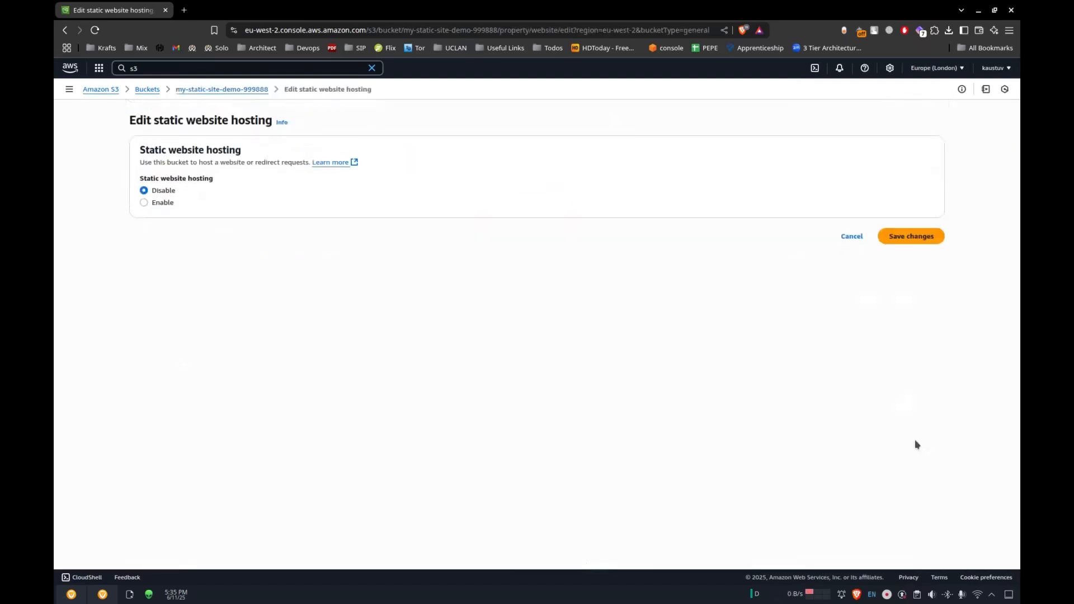
pyautogui.click(166, 203)
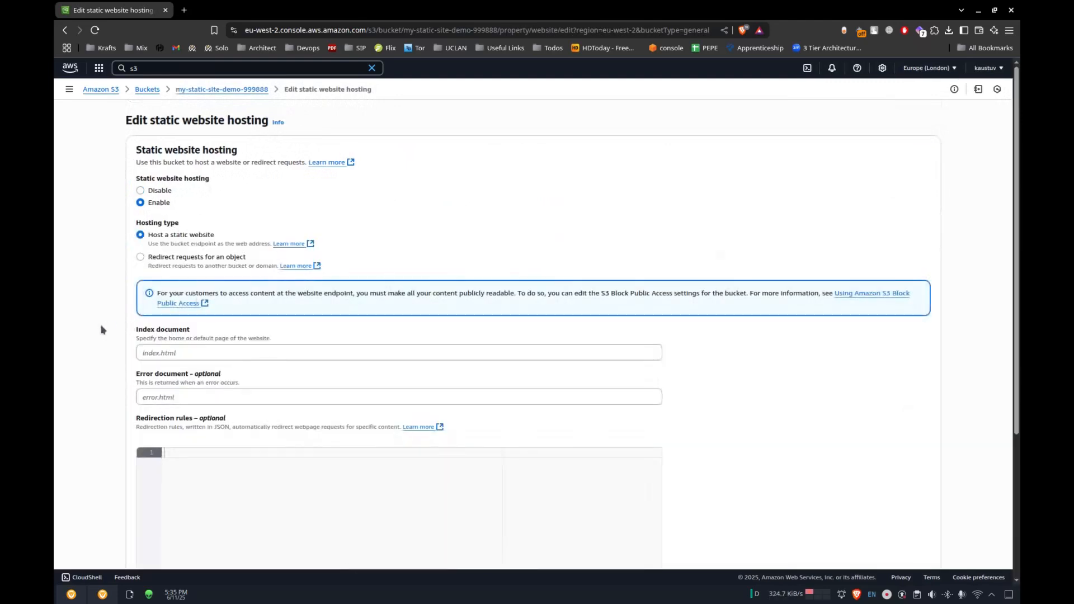
# Enter folder_name/index.html as the index document for the static website.
pyautogui.scroll(-1, 79, 357)
pyautogui.click(170, 341)
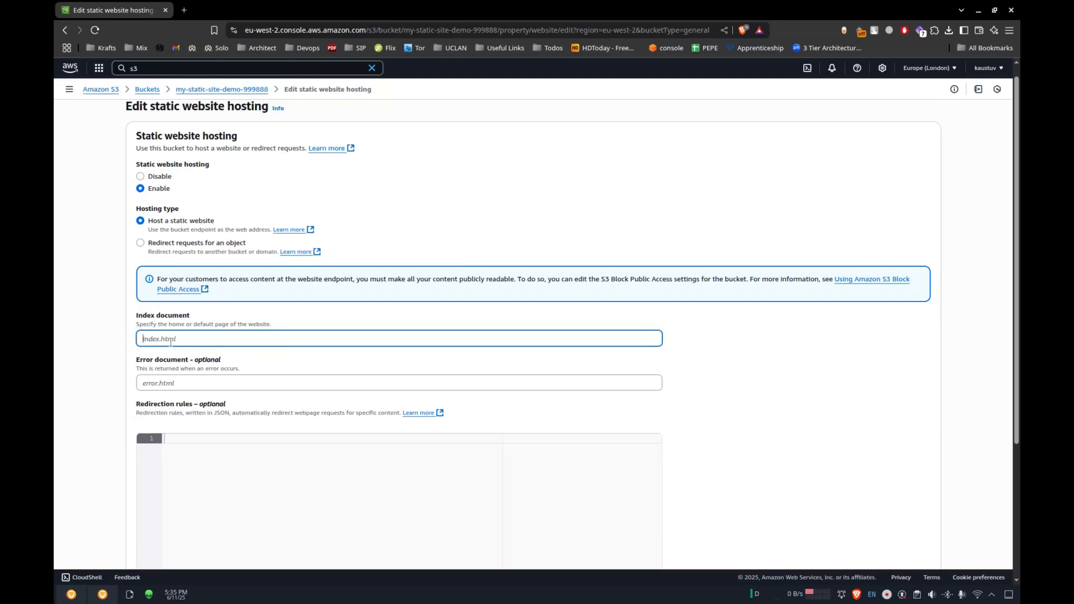
pyautogui.write('fil')
pyautogui.write('lder/')
pyautogui.write('inkdls')
pyautogui.write('jd')
pyautogui.press('BackSpace')
pyautogui.press('BackSpace')
pyautogui.press('BackSpace')
pyautogui.press('BackSpace')
pyautogui.press('BackSpace')
pyautogui.press('BackSpace')
pyautogui.press('BackSpace')
pyautogui.press('BackSpace')
pyautogui.write('index.')
pyautogui.write('_')
pyautogui.write('name')
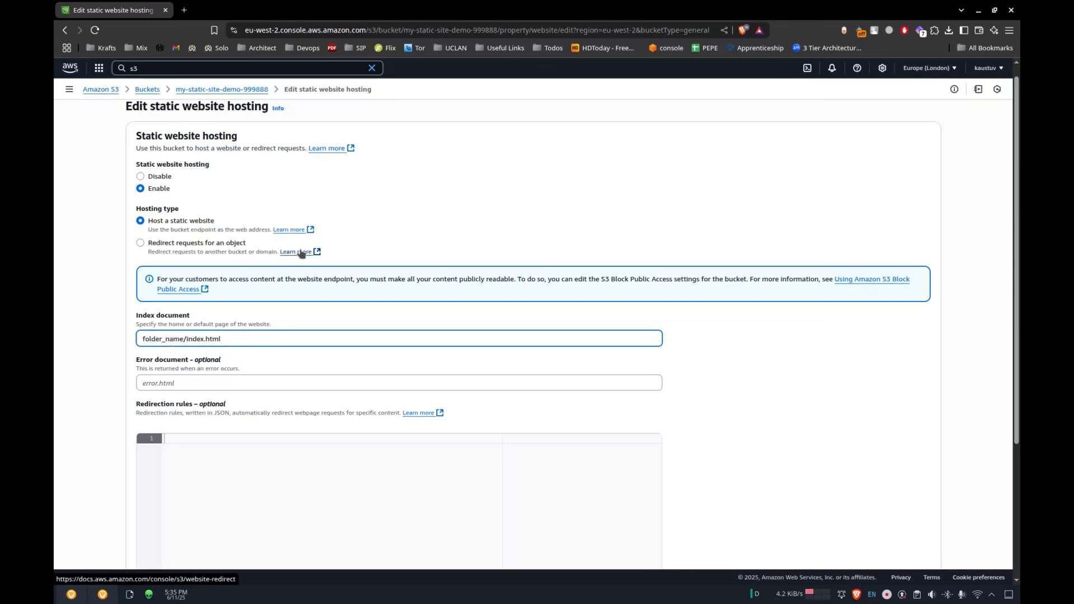
# Remove the folder_name/ prefix so the index document is index.html, and save the static website hosting changes.
pyautogui.doubleClick(196, 339)
pyautogui.click(164, 338)
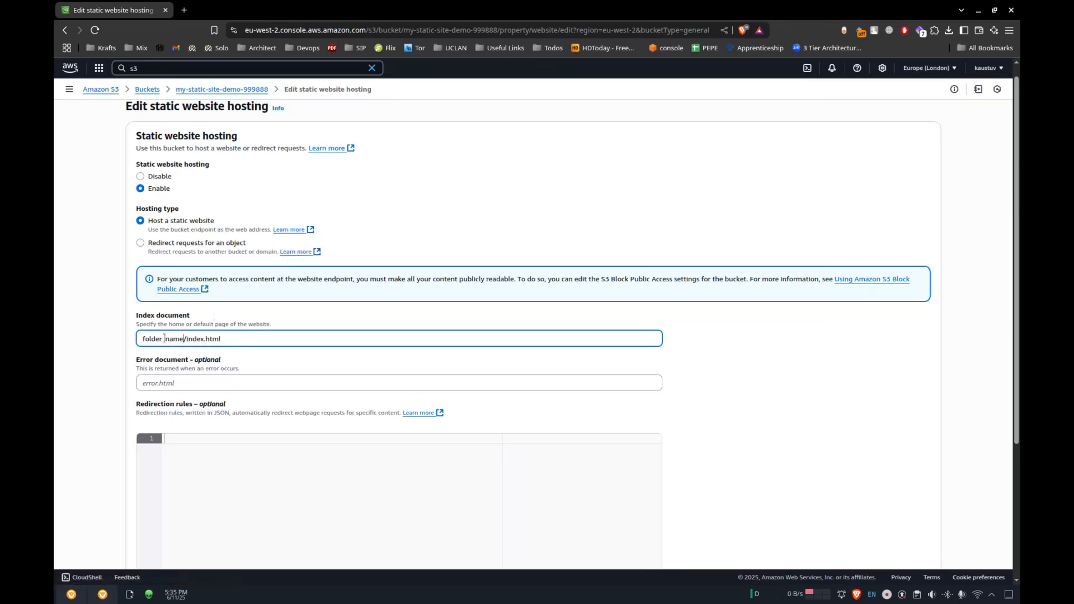
pyautogui.hotkey('shift', 'Home')
pyautogui.press('BackSpace')
pyautogui.click(97, 348)
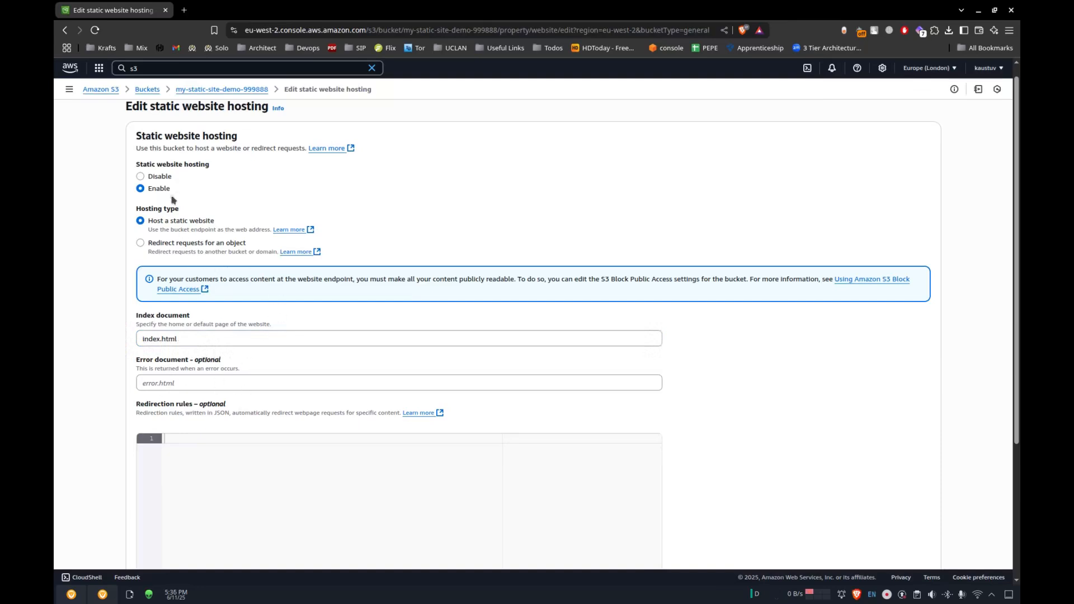
pyautogui.scroll(-3, 182, 254)
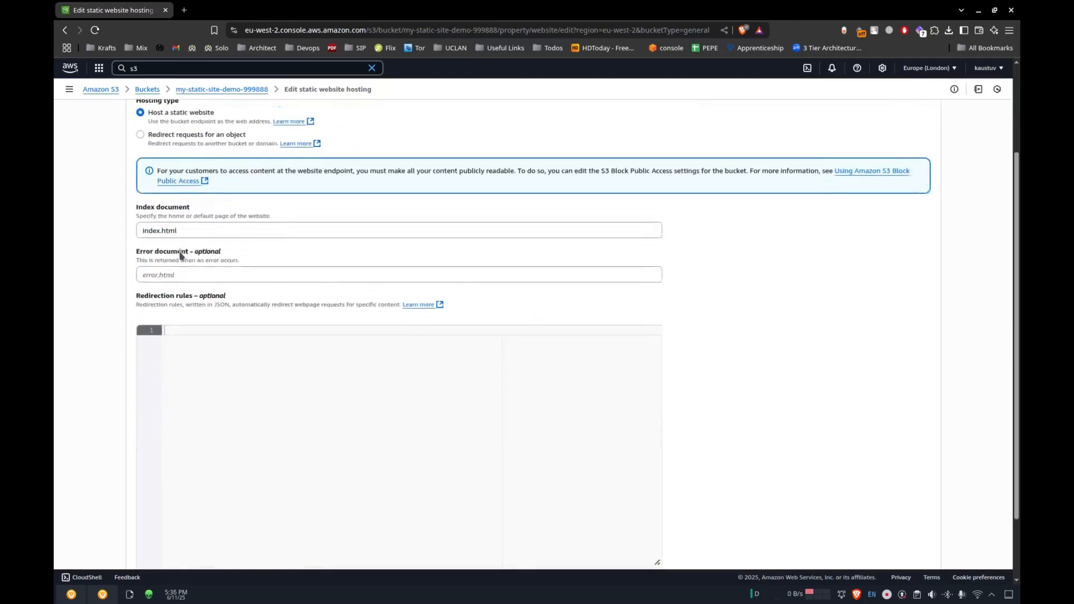
pyautogui.scroll(-3, 202, 206)
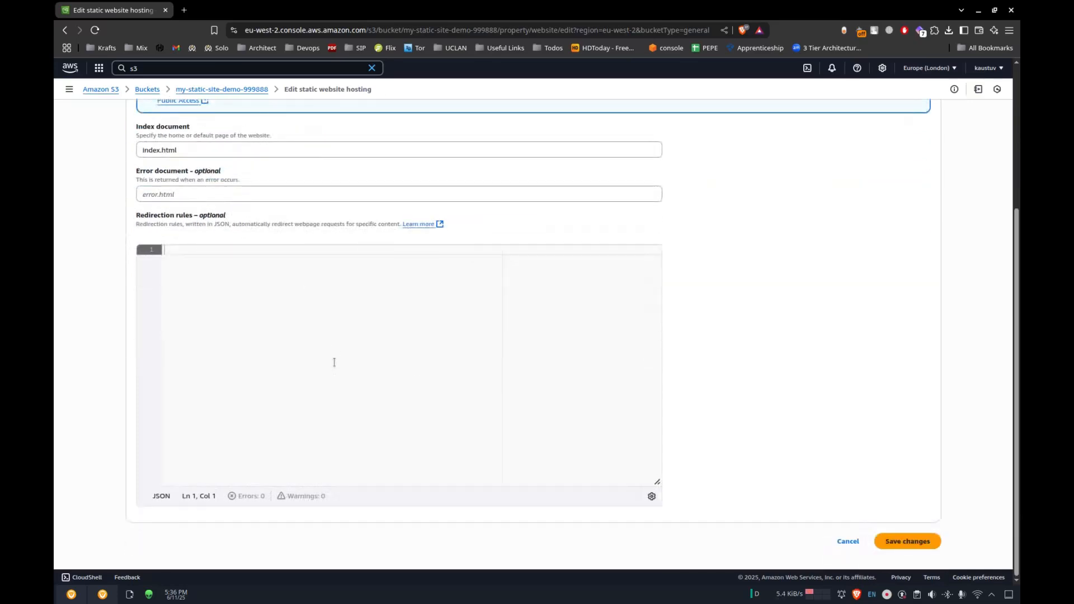
pyautogui.click(894, 536)
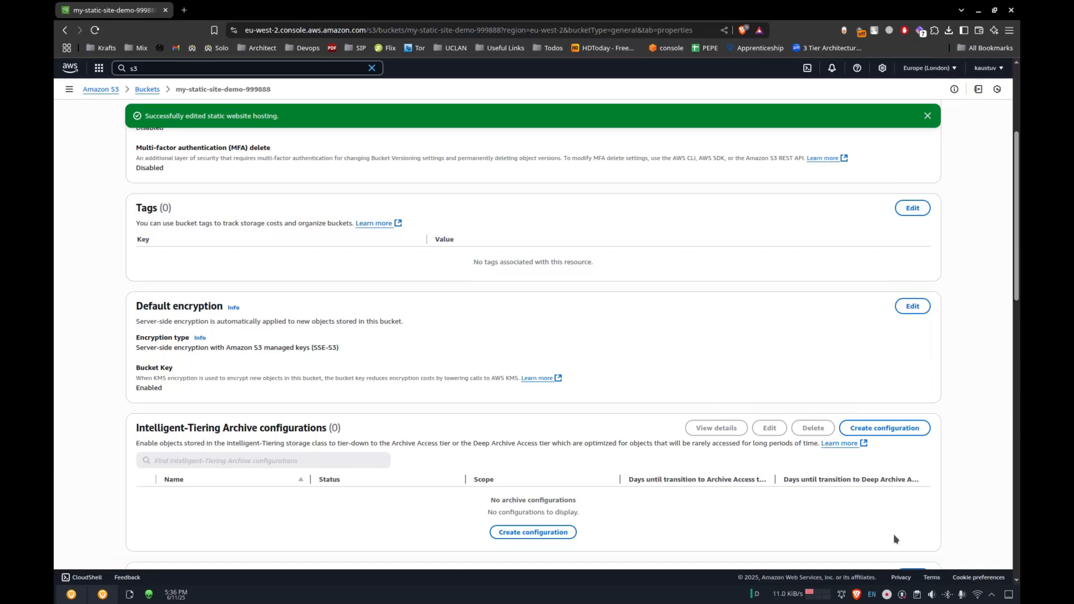
# Reopen my-static-site-demo-999888 from the buckets list and copy the bucket website endpoint from its properties.
pyautogui.click(142, 91)
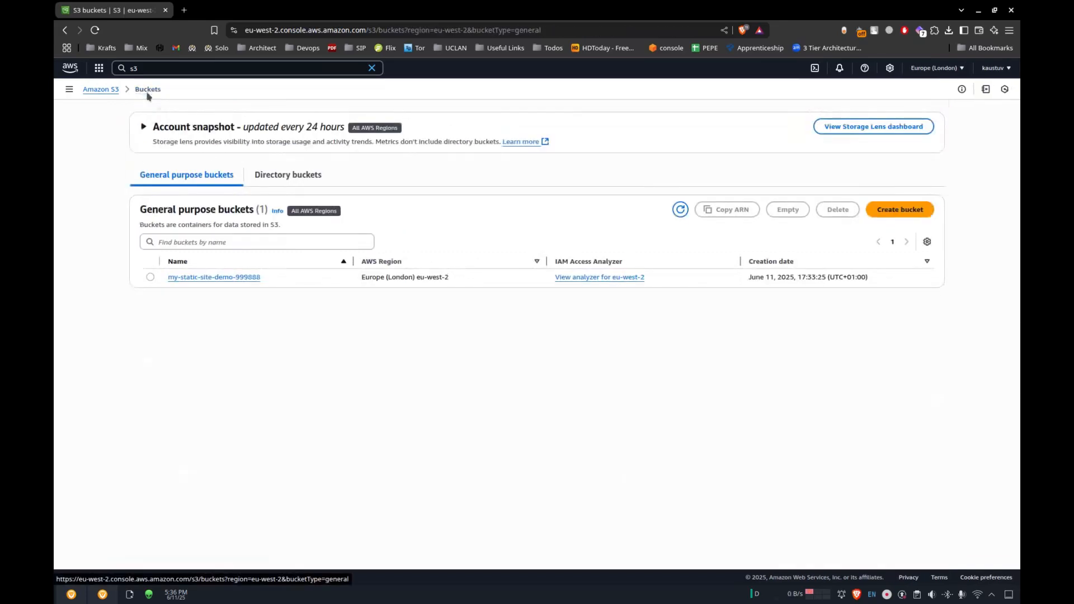
pyautogui.click(227, 278)
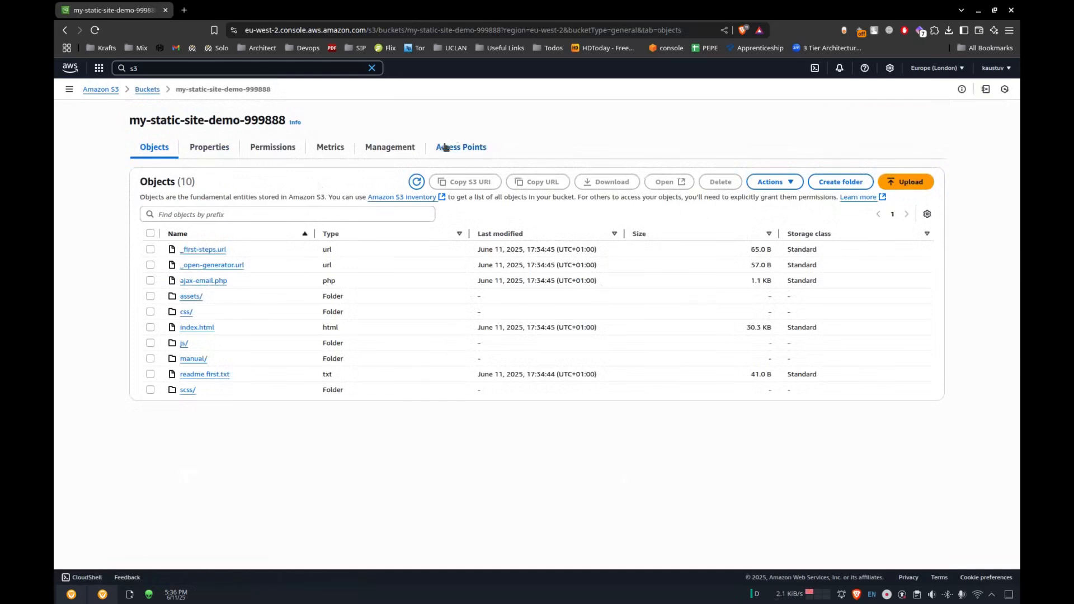
pyautogui.click(211, 156)
pyautogui.scroll(-15, 343, 405)
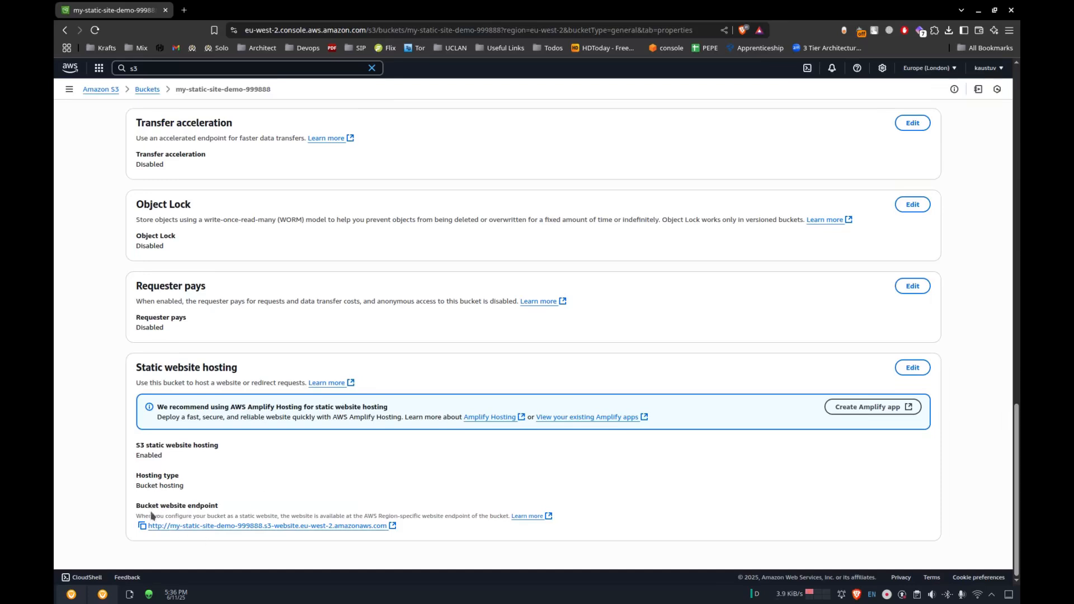
pyautogui.click(141, 527)
# Load the copied website endpoint in a new browser tab and examine the page it returns.
pyautogui.hotkey('ctrl', 't')
pyautogui.hotkey('ctrl', 'v')
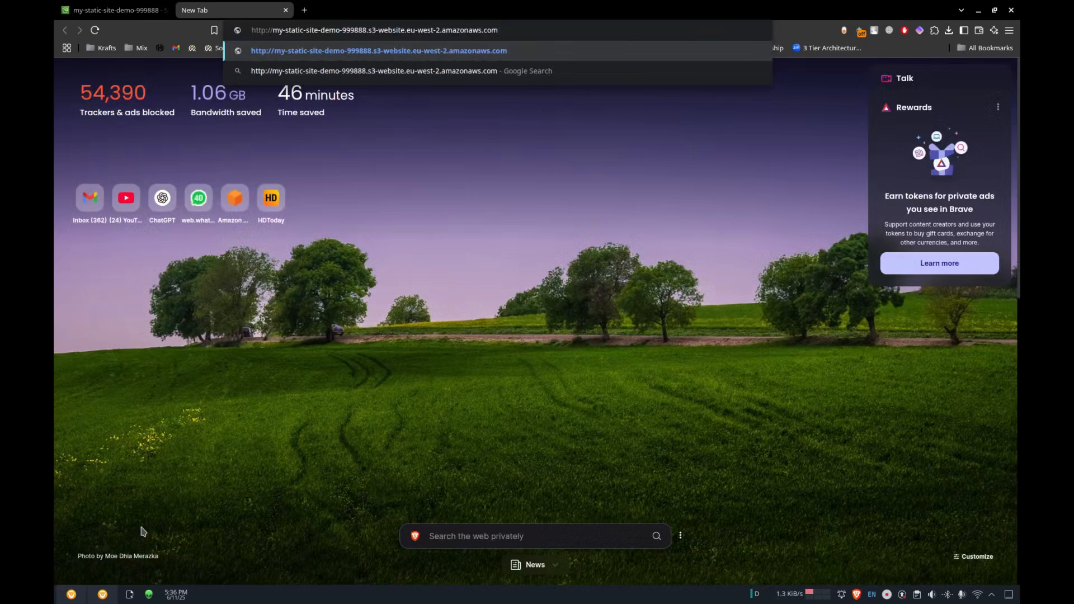
pyautogui.press('Return')
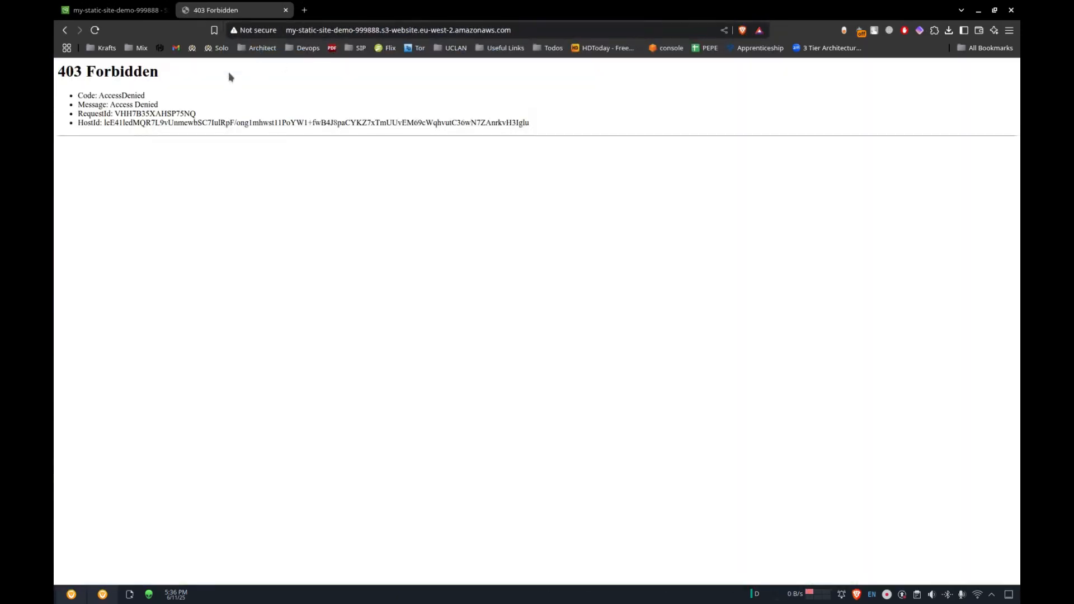
pyautogui.moveTo(104, 73); pyautogui.dragTo(143, 95)
pyautogui.click(143, 96)
pyautogui.tripleClick(139, 95)
# Return to the bucket's S3 console tab and check the individual Block Public Access settings in its permissions.
pyautogui.click(137, 4)
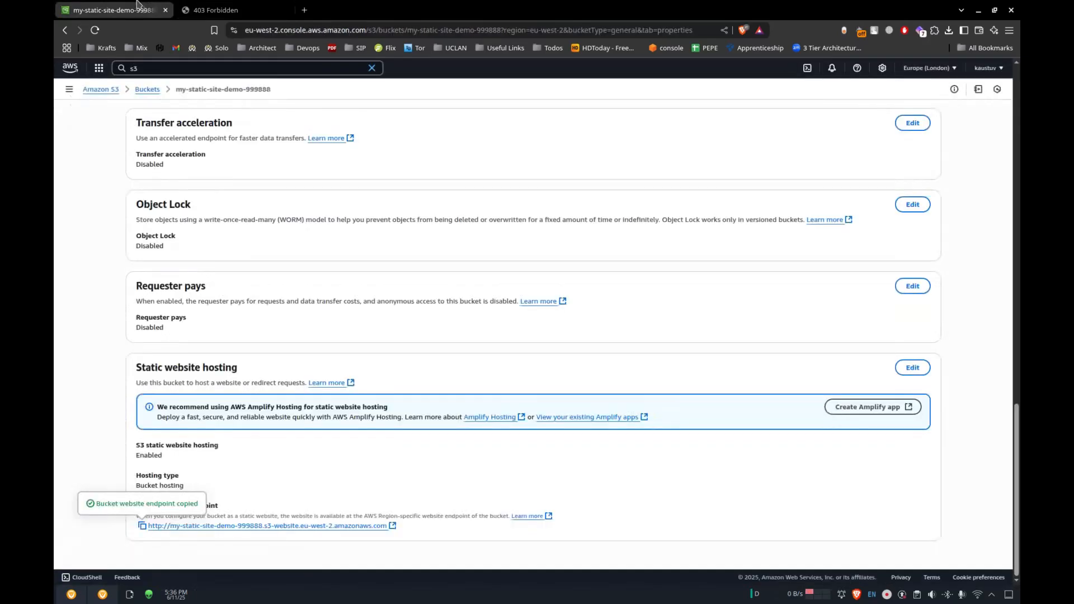
pyautogui.scroll(6, 207, 341)
pyautogui.scroll(10, 207, 342)
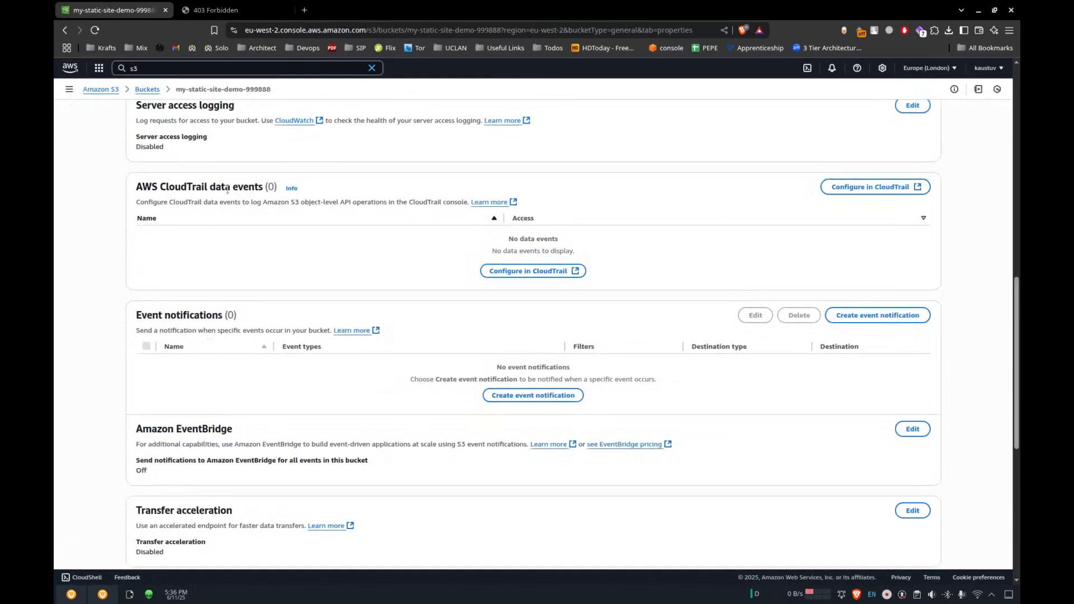
pyautogui.click(269, 146)
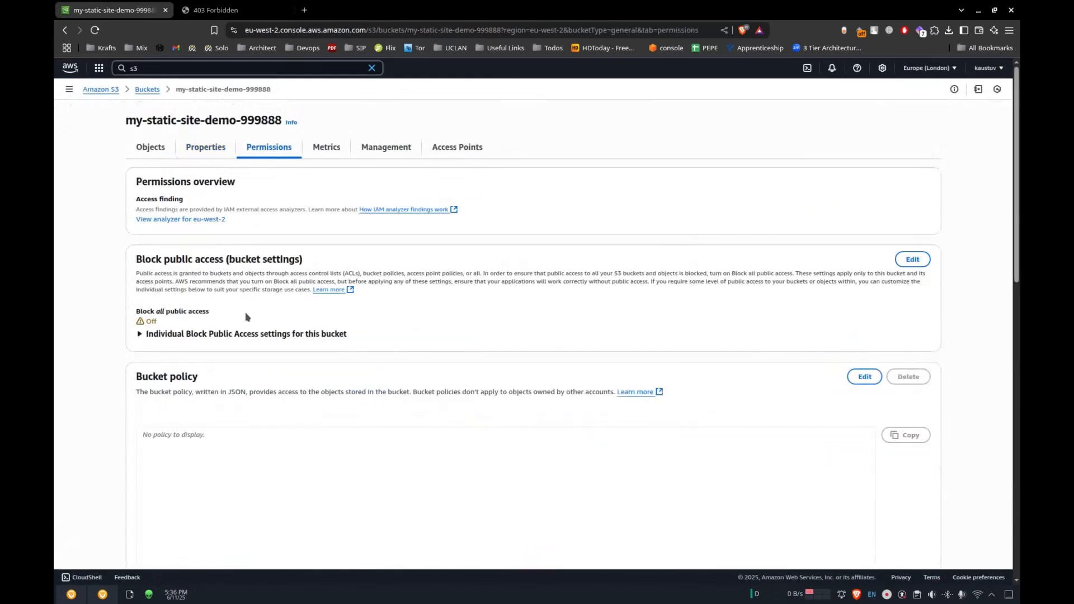
pyautogui.click(147, 333)
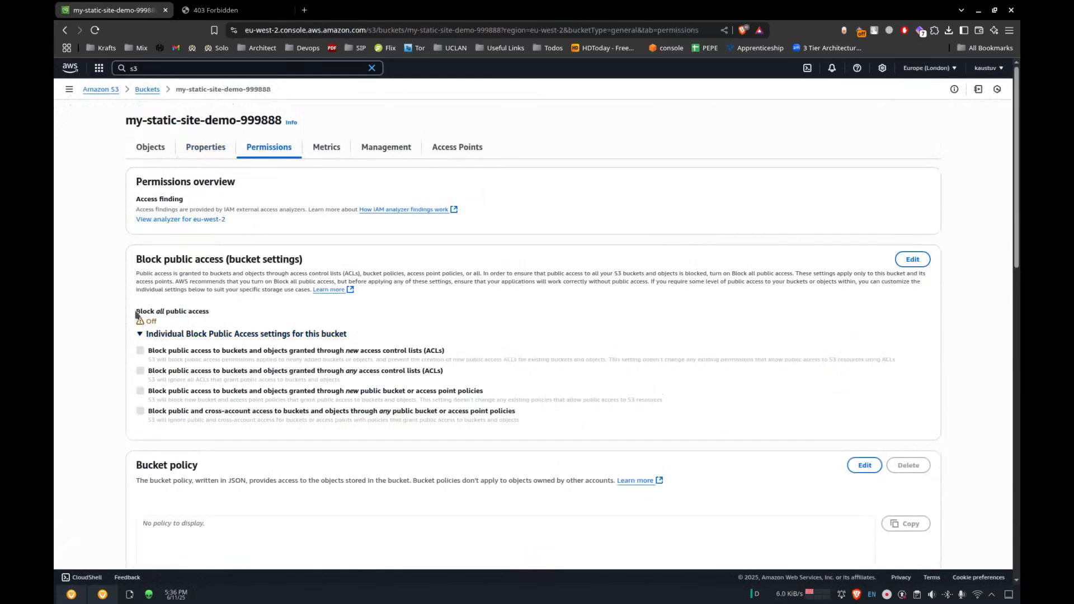
pyautogui.moveTo(137, 314); pyautogui.dragTo(217, 325)
pyautogui.click(217, 324)
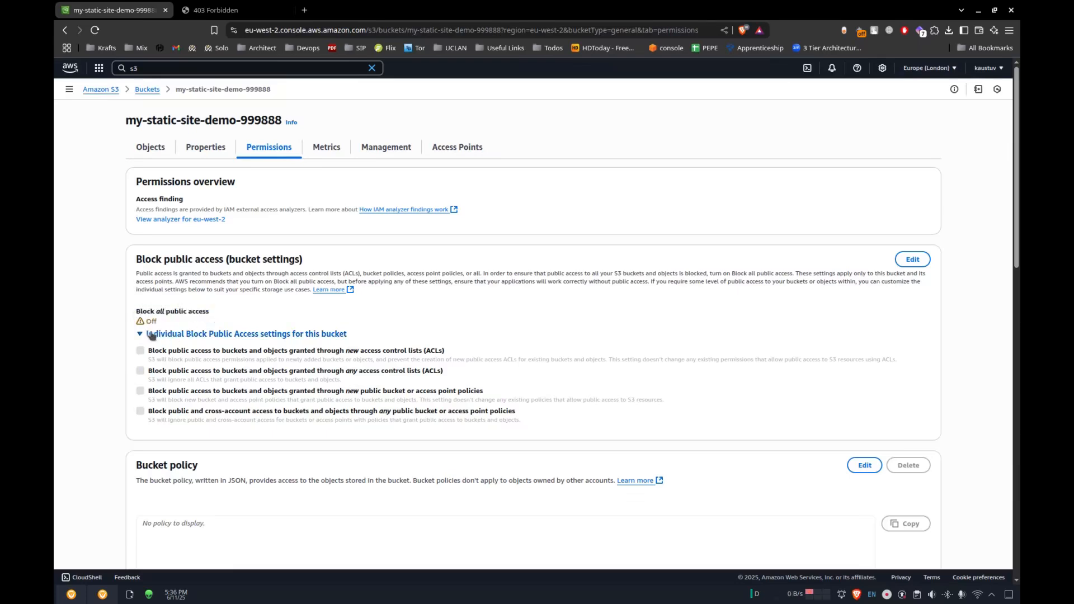
# Open the bucket policy of my-static-site-demo-999888 for editing.
pyautogui.scroll(-5, 96, 389)
pyautogui.scroll(-2, 96, 389)
pyautogui.scroll(2, 96, 389)
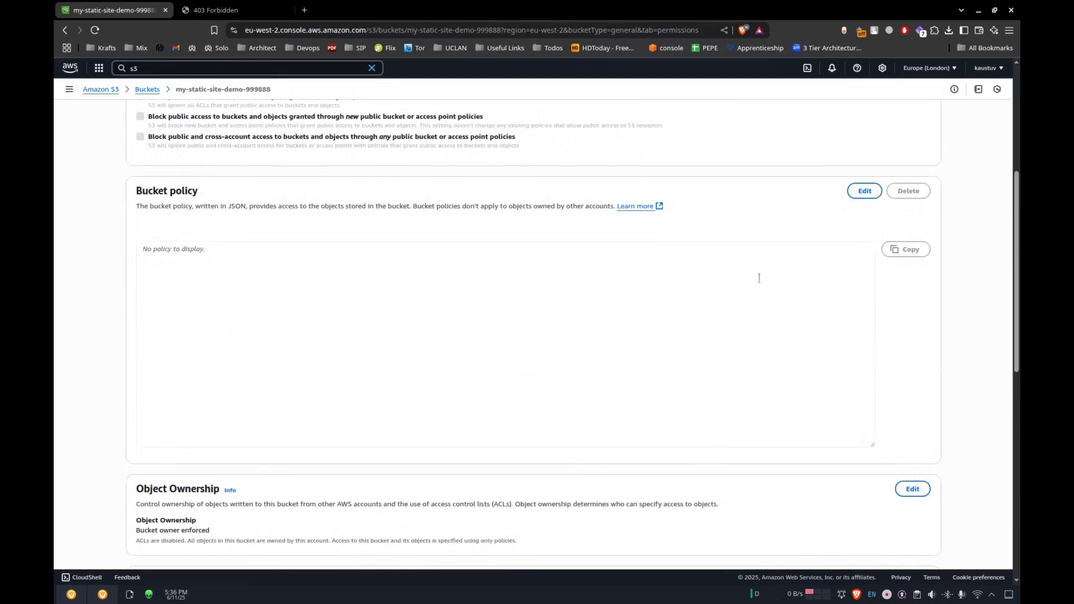
pyautogui.click(864, 191)
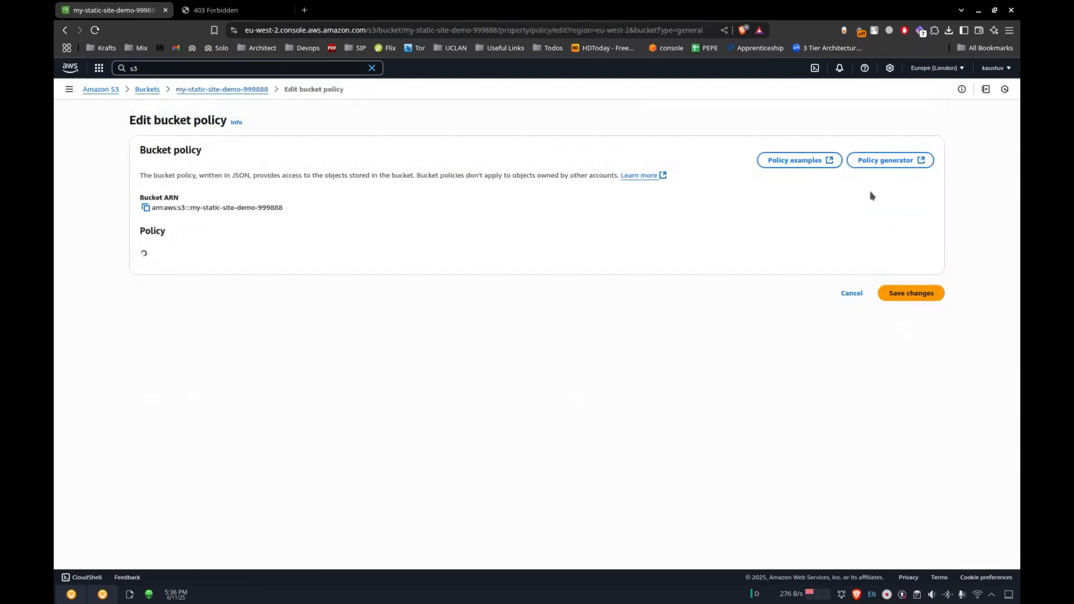
pyautogui.scroll(-2, 372, 343)
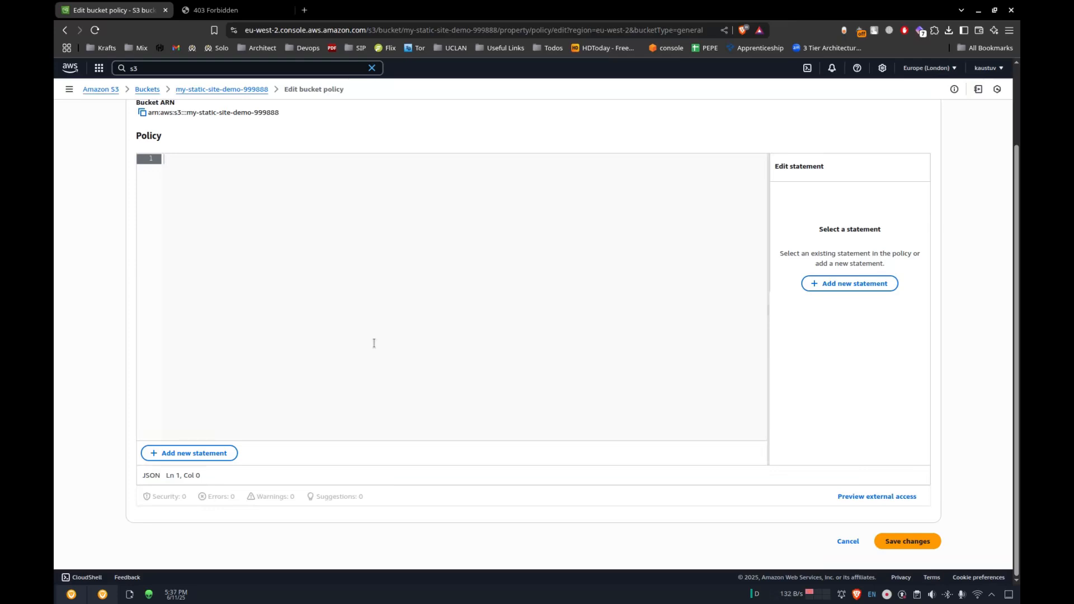
# Switch to the Lab Guide page in Notion and copy the JSON bucket policy from Step 4.
pyautogui.hotkey('alt', 'Tab')
pyautogui.hotkey('alt', 'Tab')
pyautogui.hotkey('alt', 'Tab')
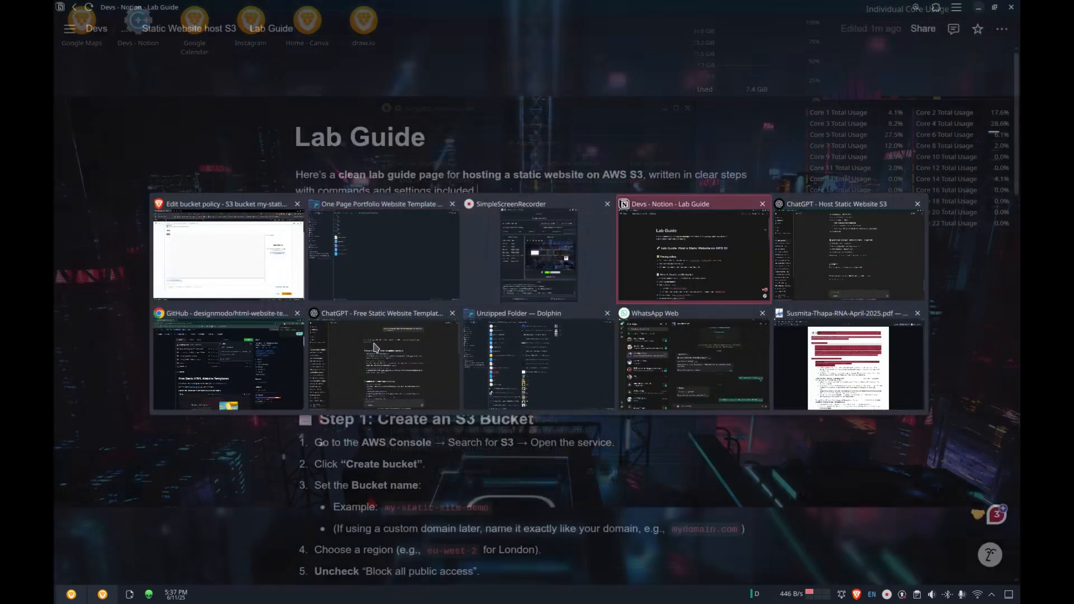
pyautogui.hotkey('alt', 'Tab')
pyautogui.hotkey('alt', 'shift', 'Tab')
pyautogui.hotkey('alt', 'Tab')
pyautogui.hotkey('alt', 'shift', 'Tab')
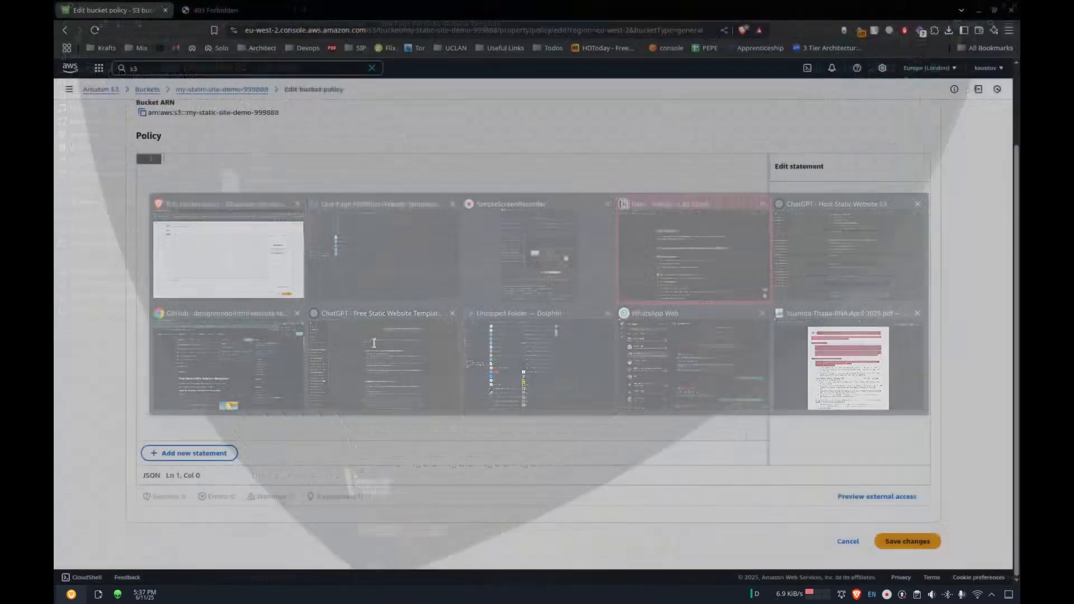
pyautogui.scroll(-15, 347, 296)
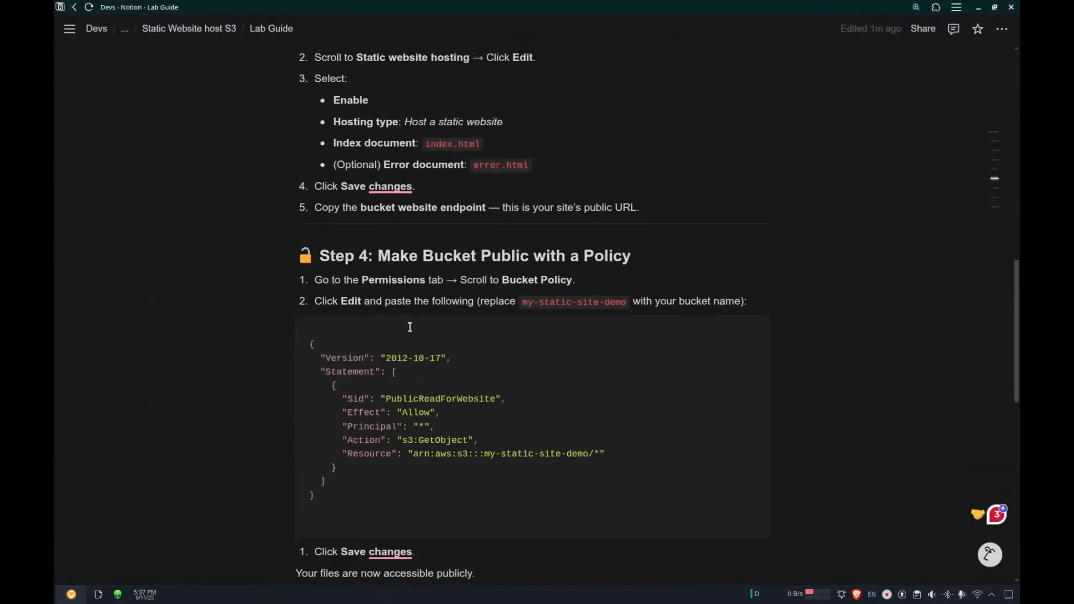
pyautogui.moveTo(362, 498); pyautogui.dragTo(290, 335)
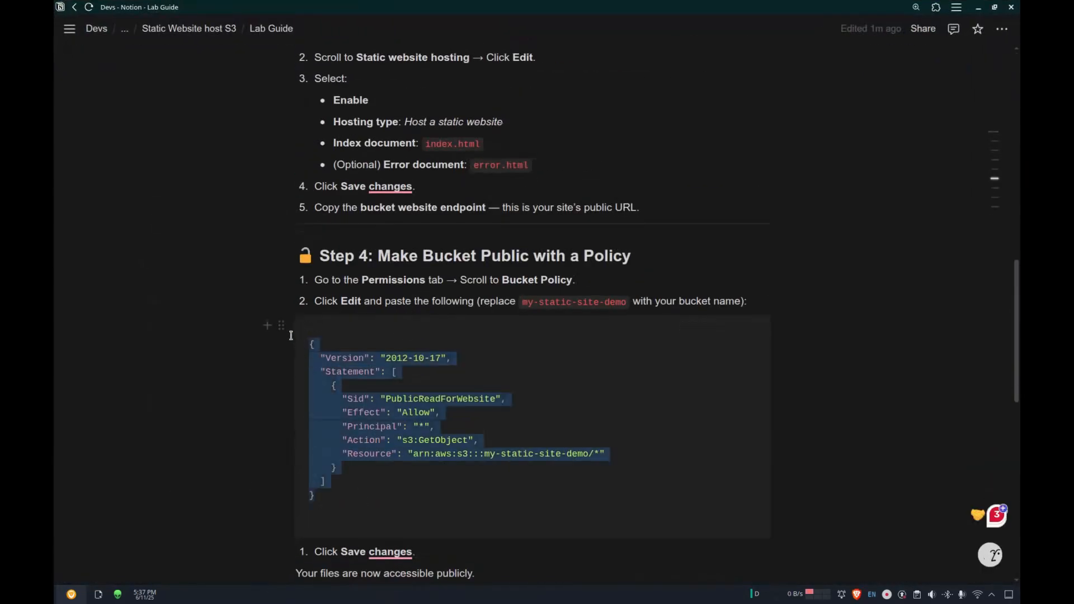
pyautogui.hotkey('ctrl', 'c')
# Switch back to the browser and paste the PublicReadForWebsite policy into the bucket policy editor.
pyautogui.hotkey('alt', 'Tab')
pyautogui.hotkey('ctrl', 'v')
pyautogui.press('Up')
pyautogui.scroll(4, 323, 231)
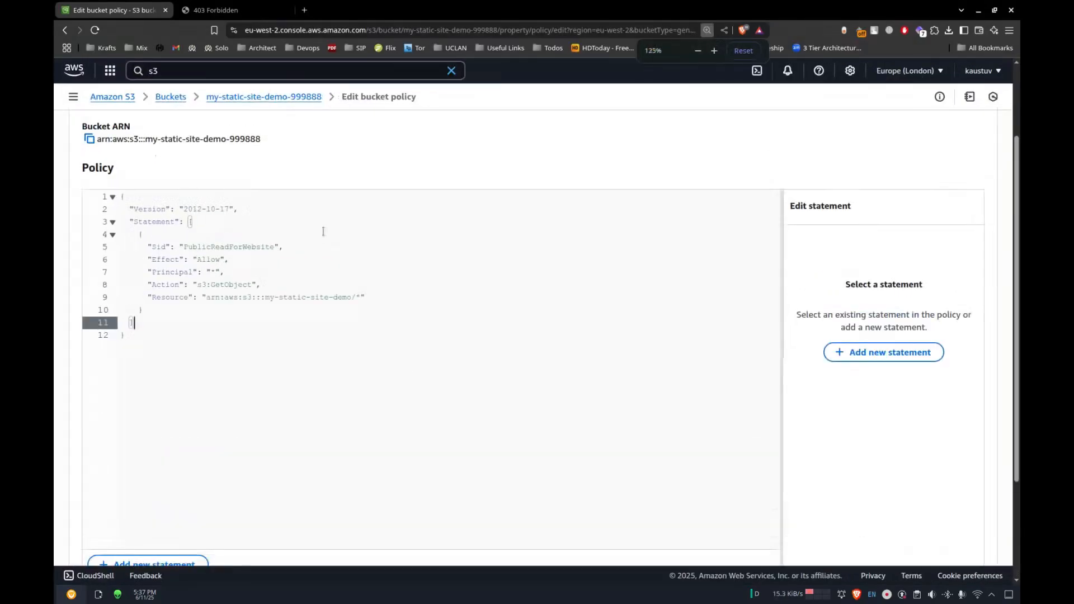
# Examine the Effect, Principal, Action and Resource lines of the PublicReadForWebsite statement.
pyautogui.click(243, 283)
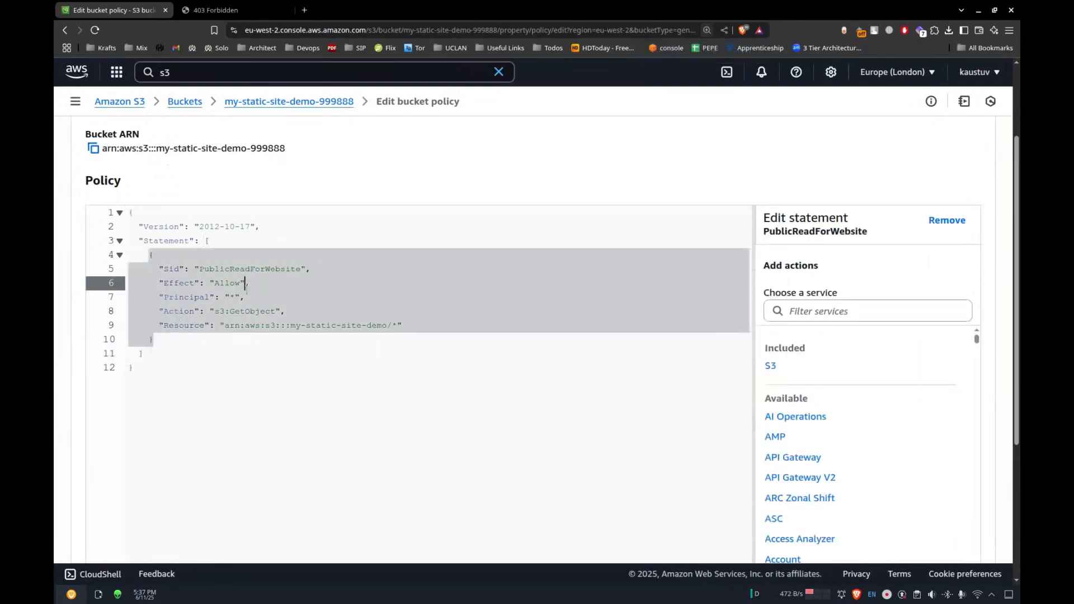
pyautogui.click(218, 298)
pyautogui.click(235, 284)
pyautogui.doubleClick(235, 283)
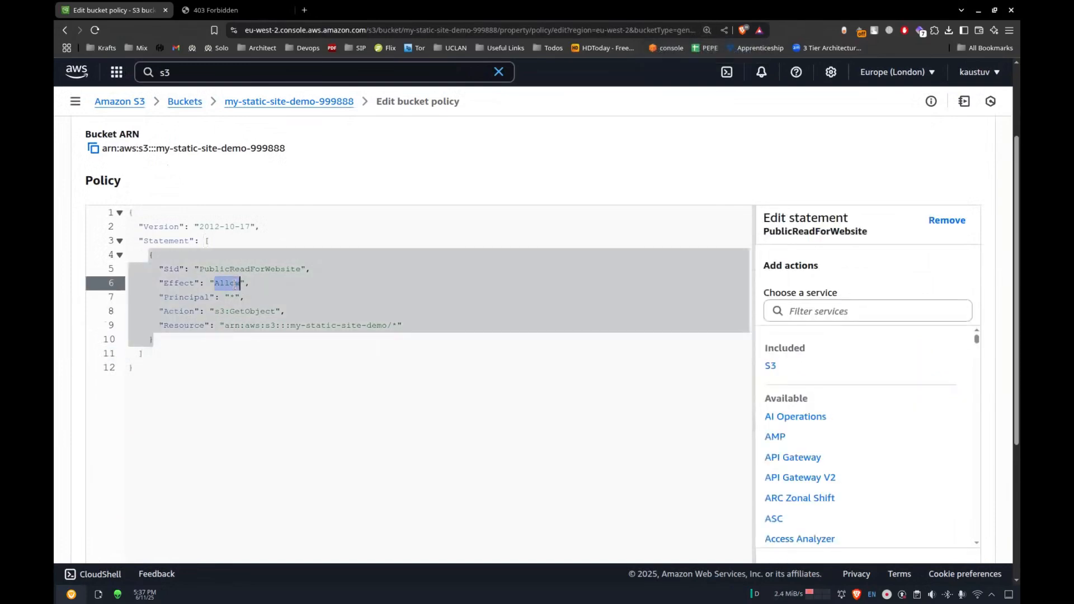
pyautogui.click(184, 297)
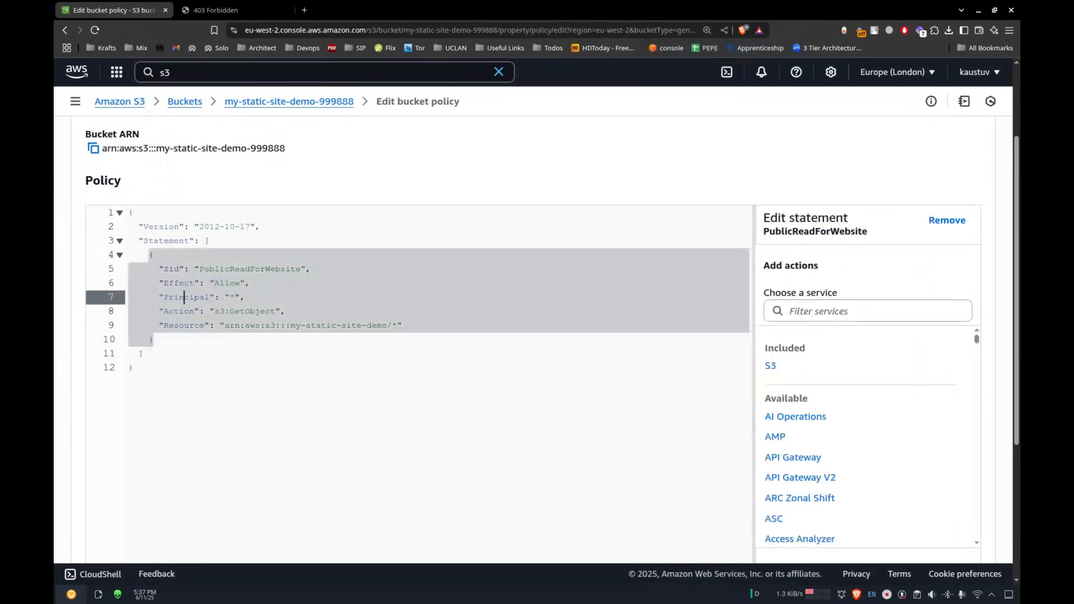
pyautogui.moveTo(219, 297); pyautogui.dragTo(265, 311)
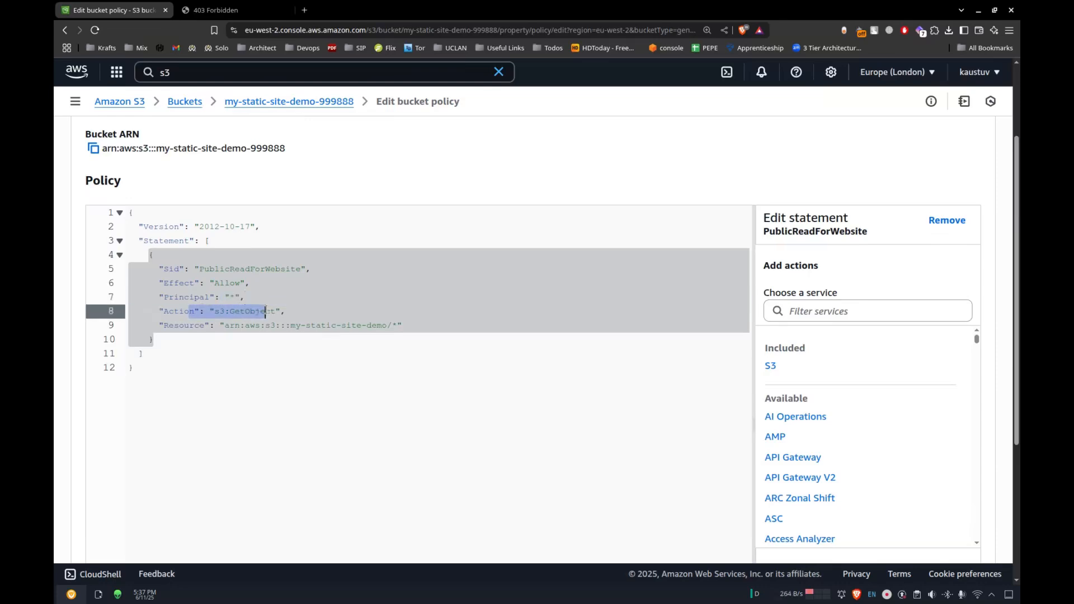
pyautogui.doubleClick(226, 312)
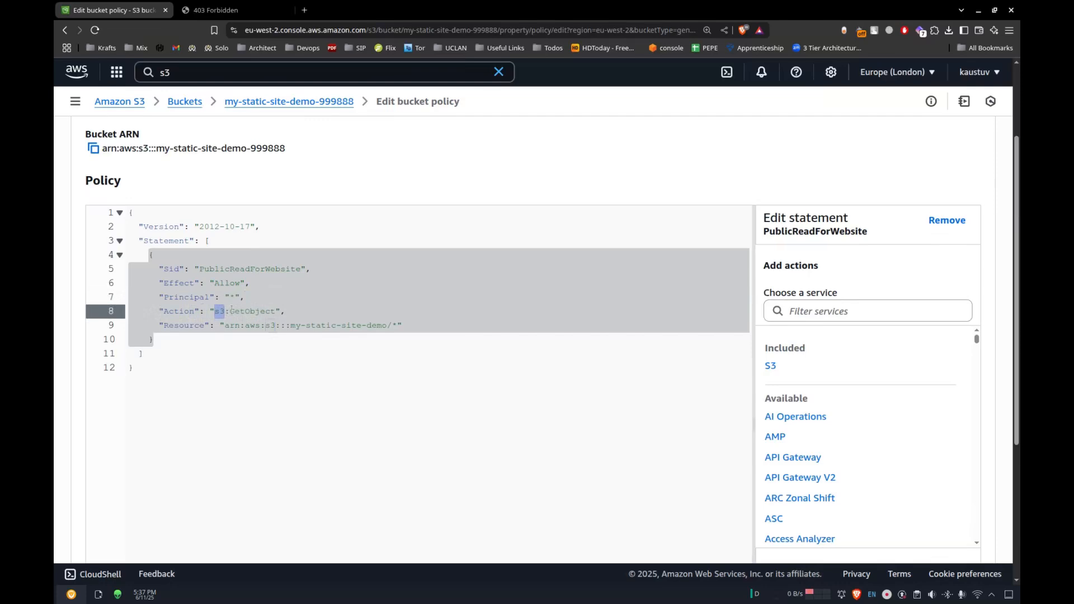
pyautogui.click(205, 326)
pyautogui.moveTo(189, 327); pyautogui.dragTo(225, 328)
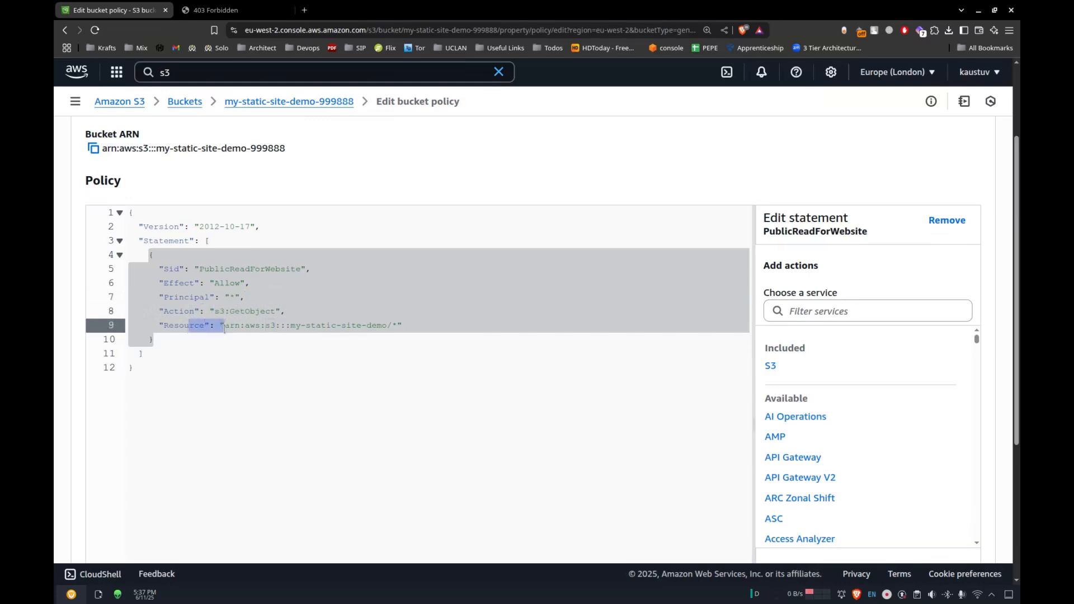
# Replace the bucket name in the policy's Resource ARN with my-static-site-demo-999888, keeping the /* suffix on the same line.
pyautogui.click(260, 328)
pyautogui.moveTo(290, 327); pyautogui.dragTo(386, 323)
pyautogui.press('BackSpace')
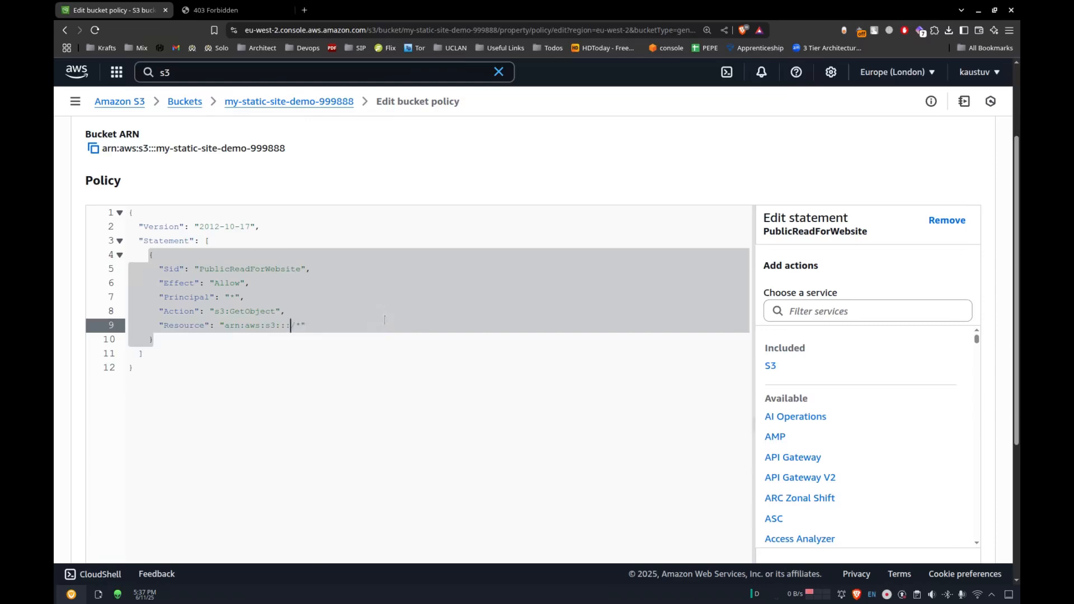
pyautogui.moveTo(361, 104); pyautogui.dragTo(218, 108)
pyautogui.hotkey('ctrl', 'c')
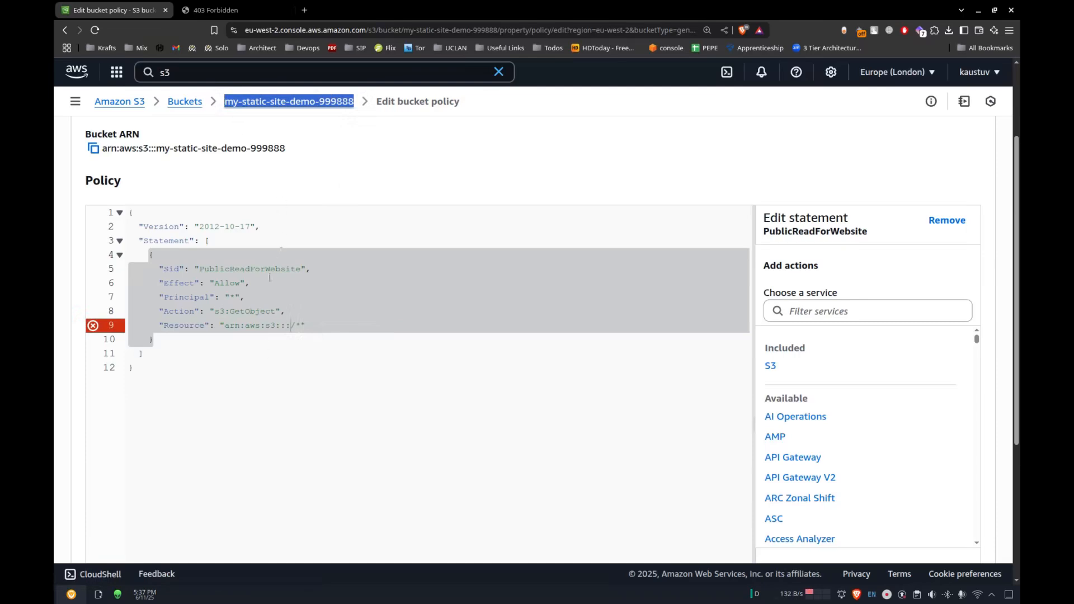
pyautogui.click(291, 326)
pyautogui.hotkey('ctrl', 'v')
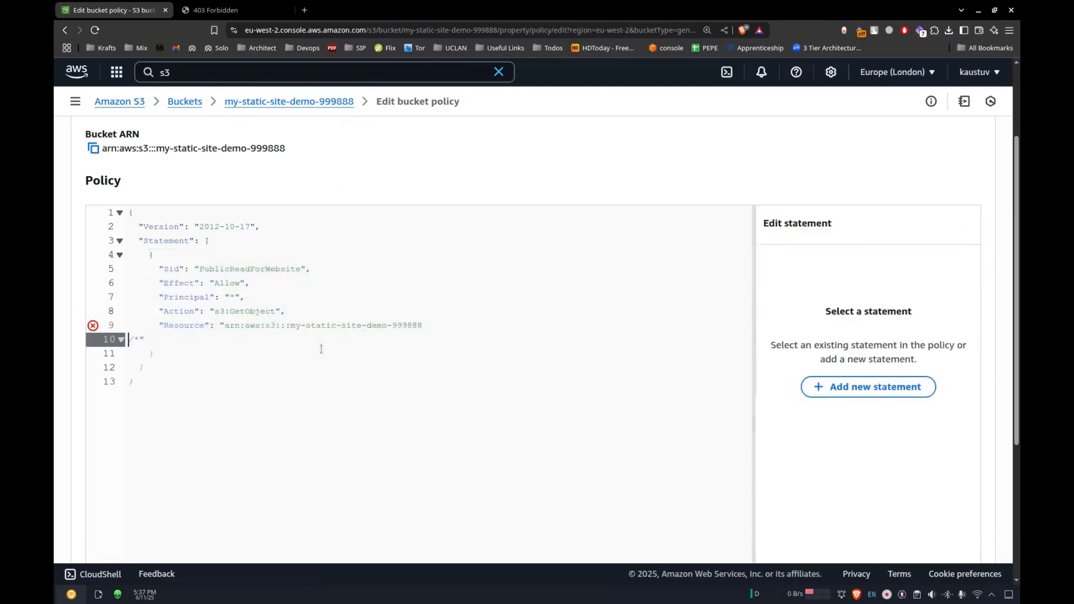
pyautogui.press('BackSpace')
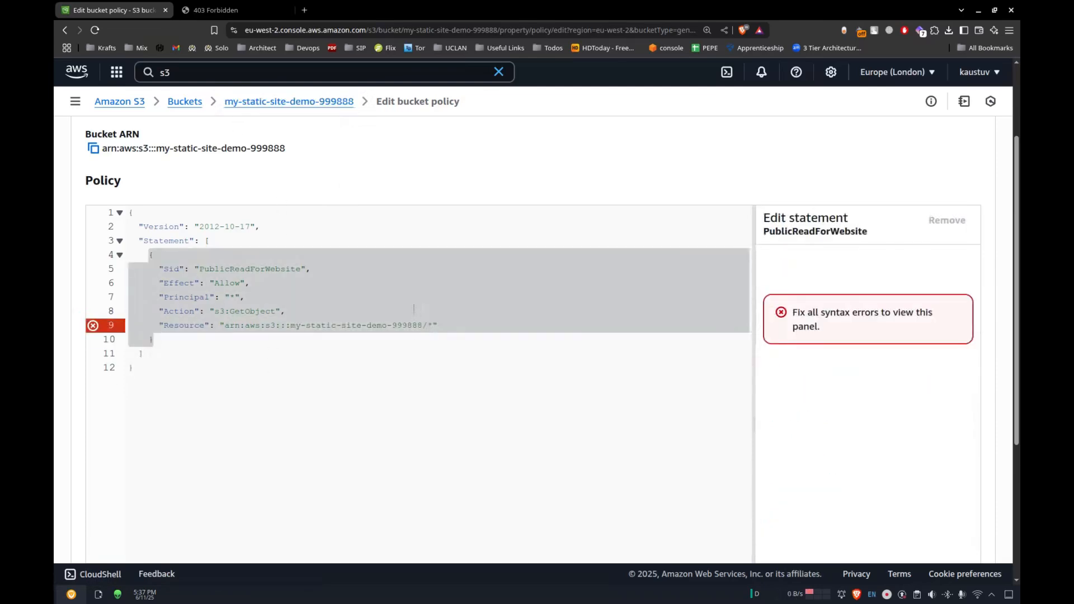
# Review the Effect, Principal and Resource values of the PublicReadForWebsite statement and save the bucket policy.
pyautogui.hotkey('shift', 'Right')
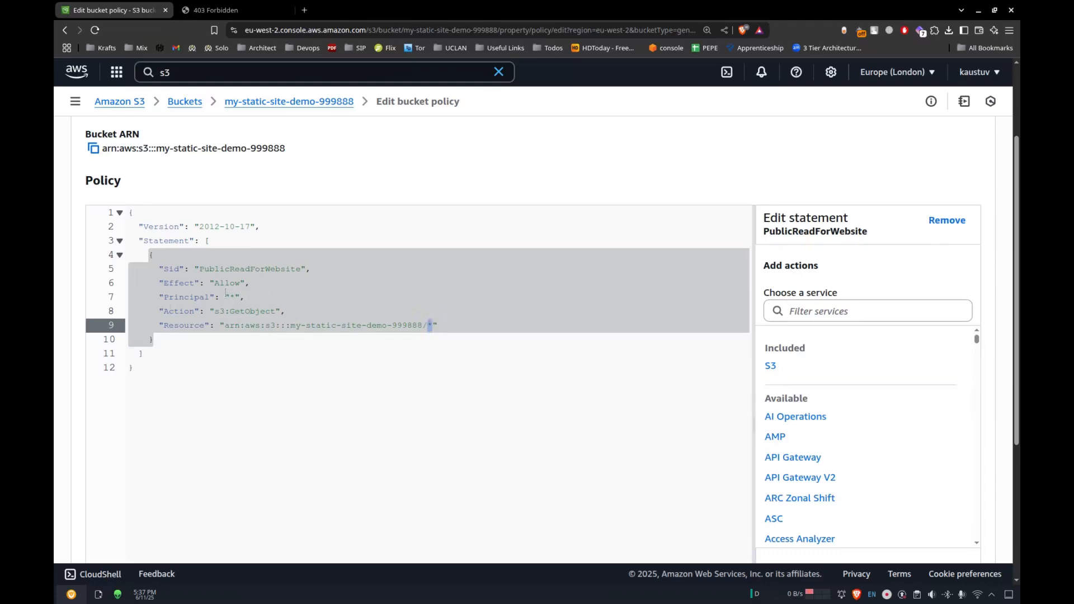
pyautogui.click(221, 332)
pyautogui.moveTo(204, 283); pyautogui.dragTo(245, 283)
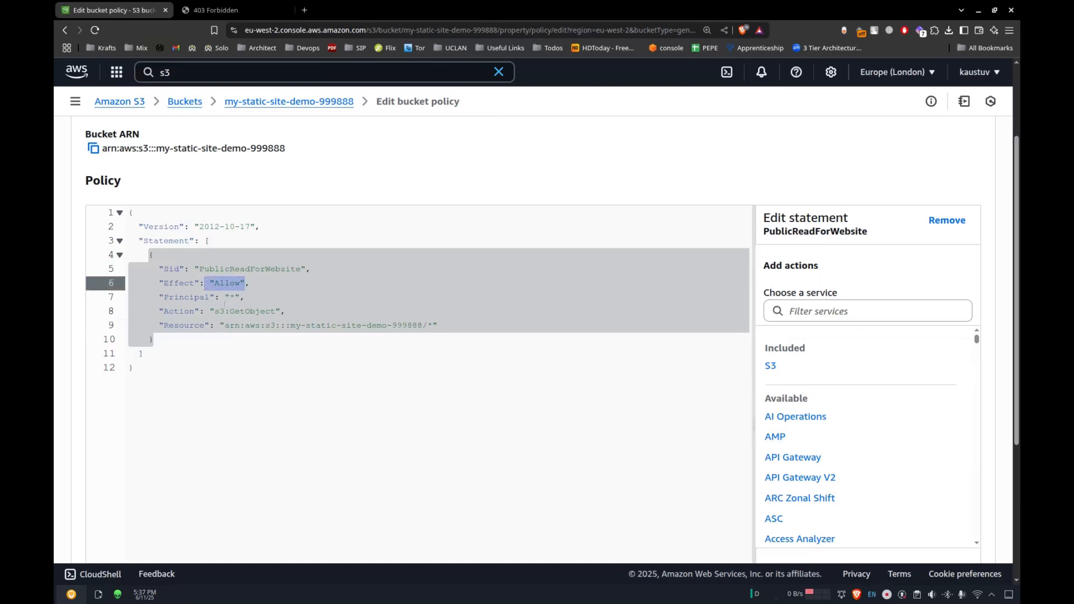
pyautogui.moveTo(211, 325); pyautogui.dragTo(427, 327)
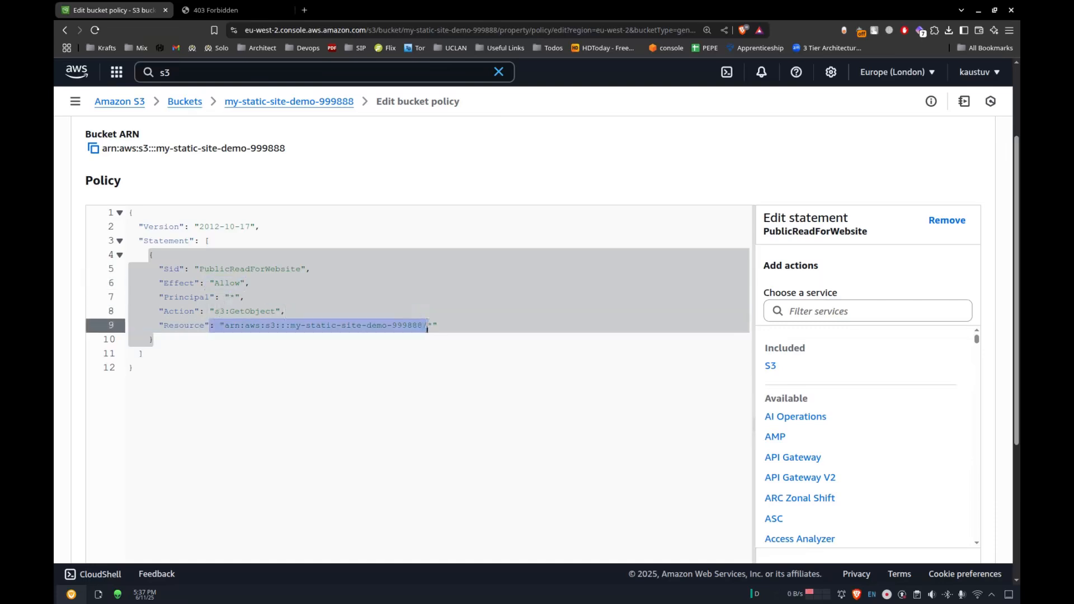
pyautogui.moveTo(200, 296); pyautogui.dragTo(287, 298)
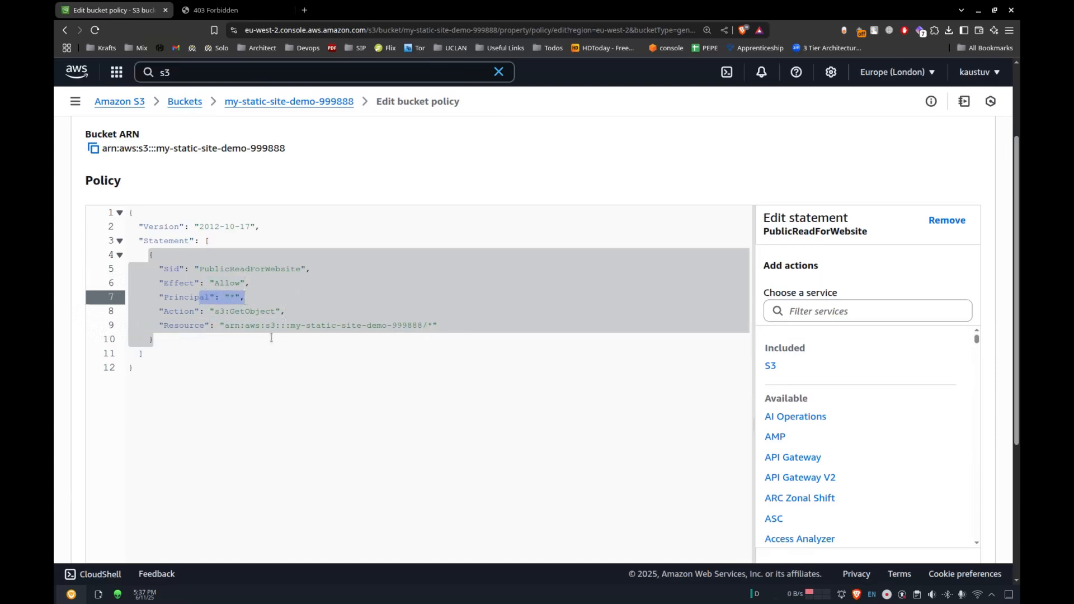
pyautogui.scroll(-4, 271, 338)
pyautogui.click(957, 527)
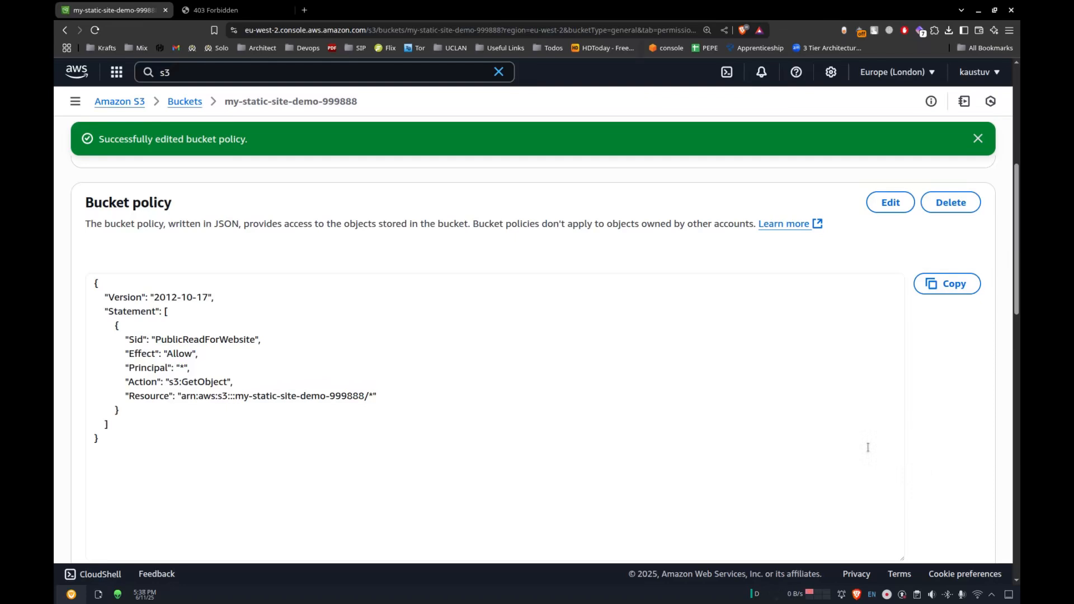
# Open the bucket website endpoint from the static website hosting properties, and reload the earlier 403 Forbidden page.
pyautogui.hotkey('ctrl', '-')
pyautogui.hotkey('ctrl', '-')
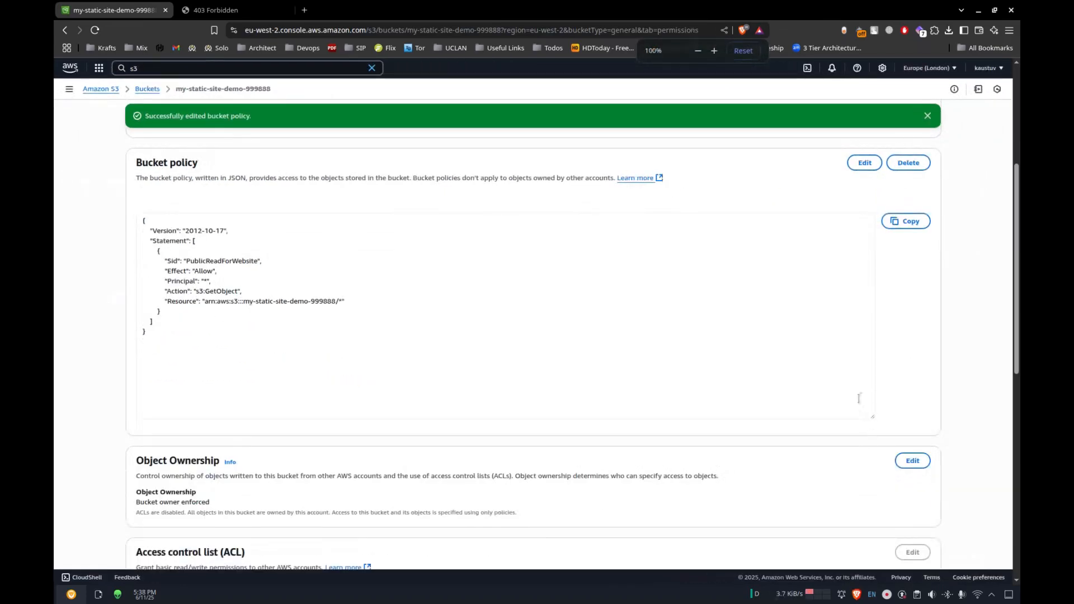
pyautogui.scroll(-5, 540, 494)
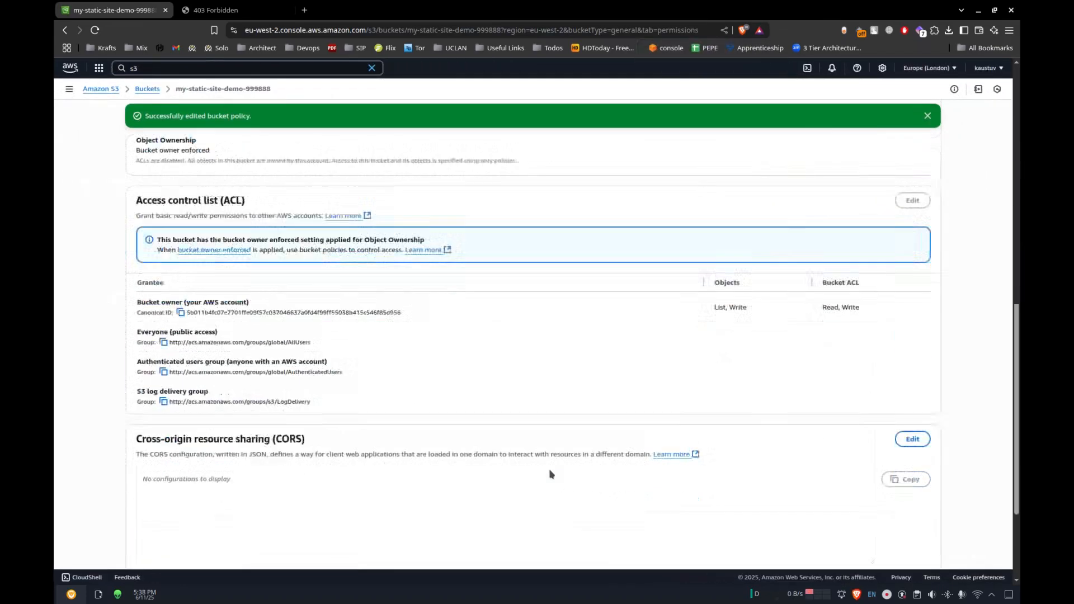
pyautogui.scroll(10, 551, 472)
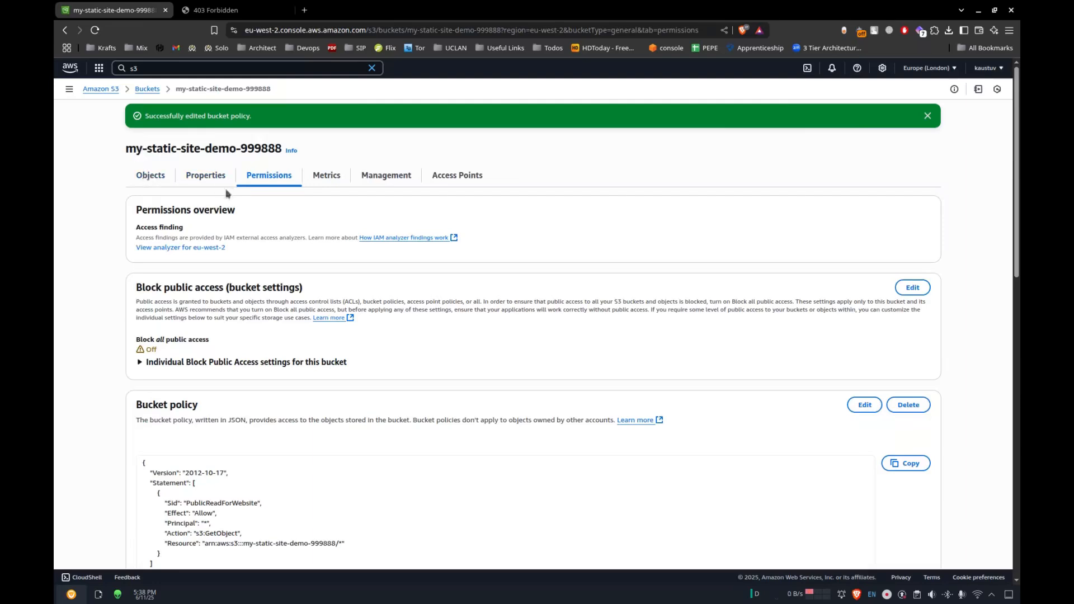
pyautogui.click(205, 176)
pyautogui.scroll(-15, 230, 263)
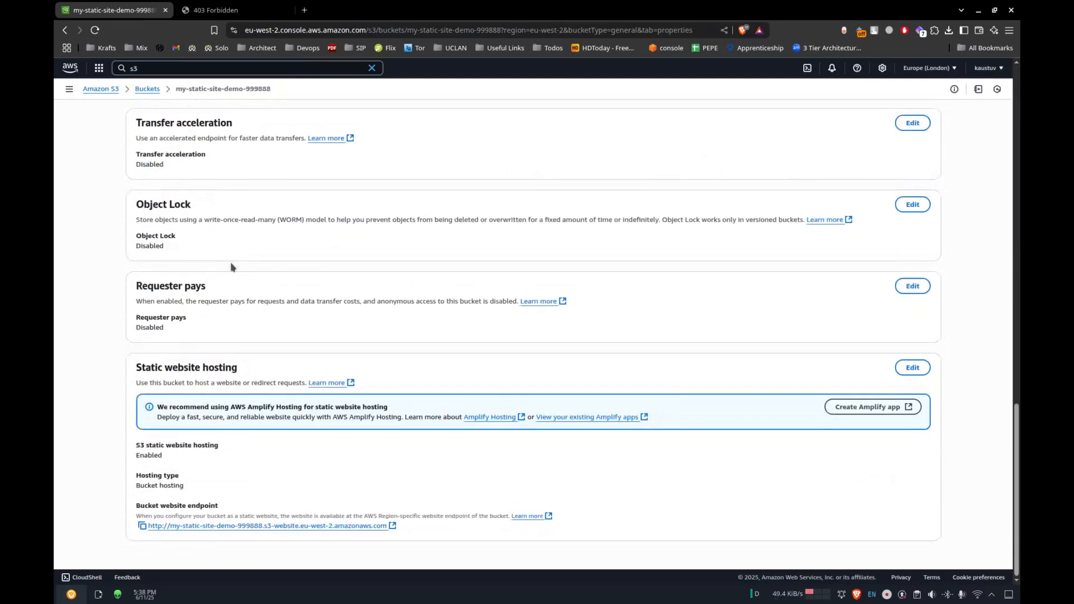
pyautogui.click(170, 527)
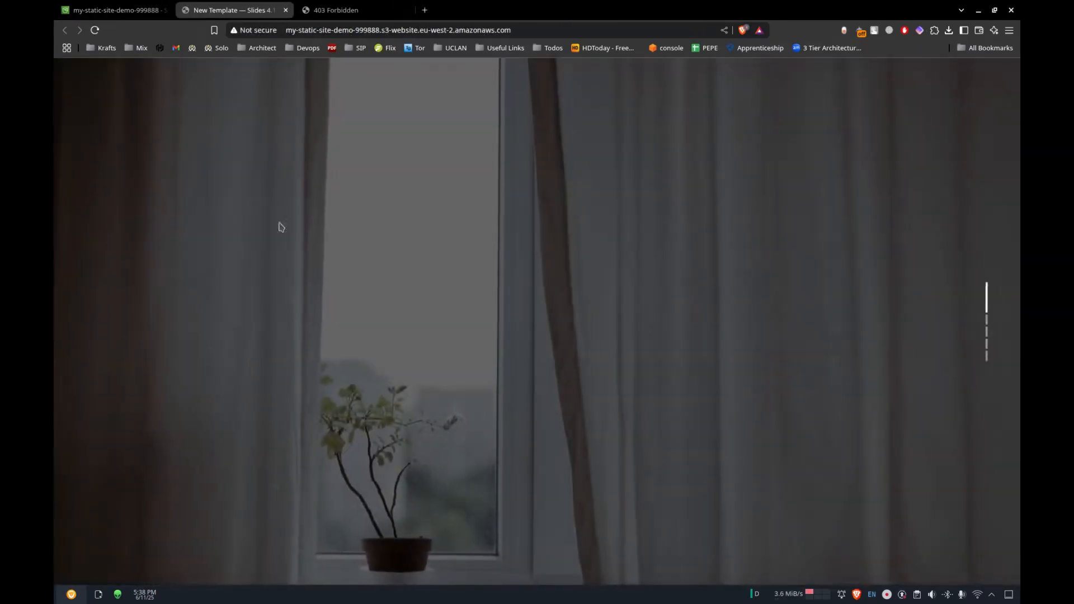
pyautogui.click(313, 12)
pyautogui.click(95, 30)
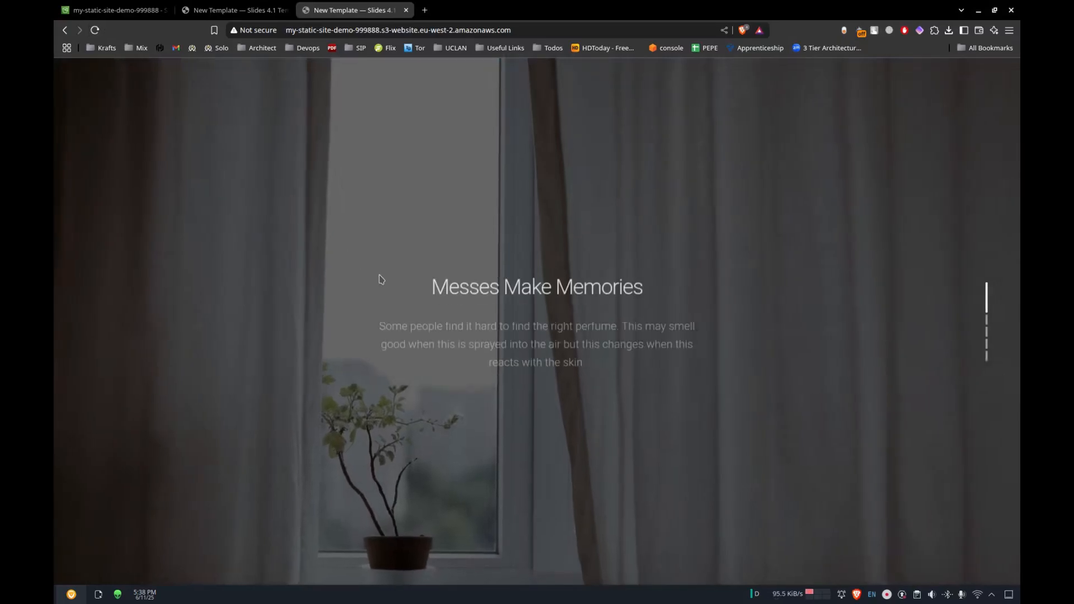
# Switch to Dolphin to view the One Page Portfolio Website Template folder, and return to the hosted site in the browser.
pyautogui.hotkey('alt', 'Tab')
pyautogui.press('Tab')
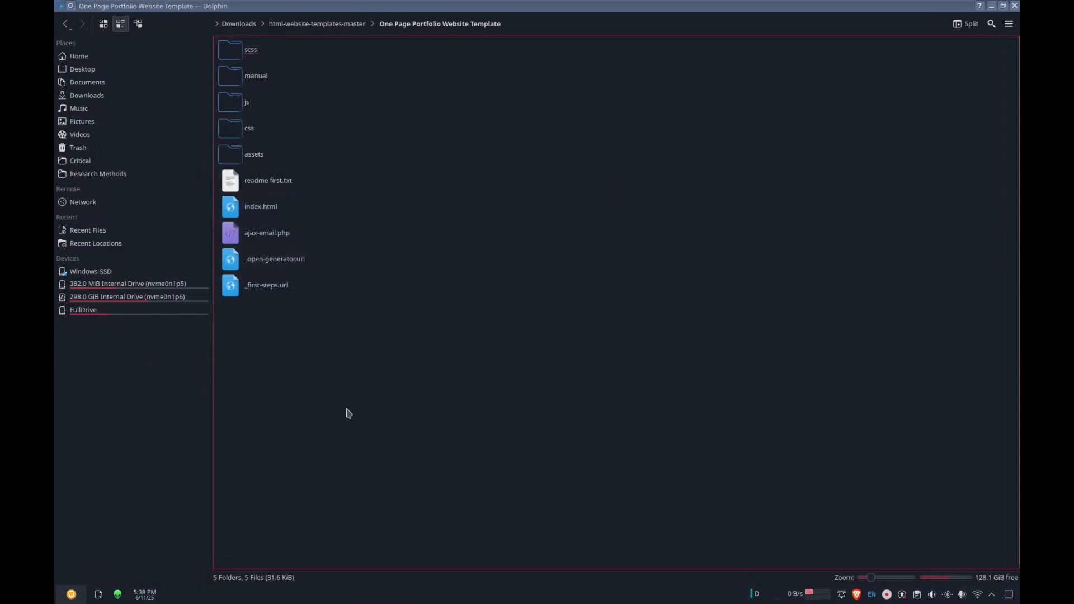
pyautogui.hotkey('alt', 'Tab')
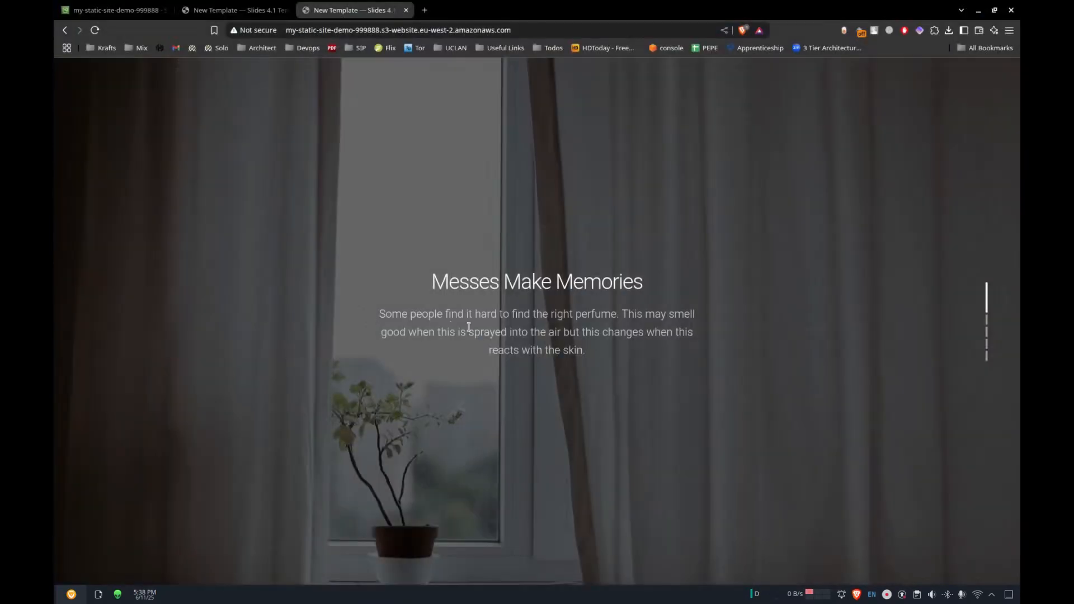
# Examine all slides of the hosted portfolio site down to the contact section and back to the opening slide.
pyautogui.scroll(-1, 468, 328)
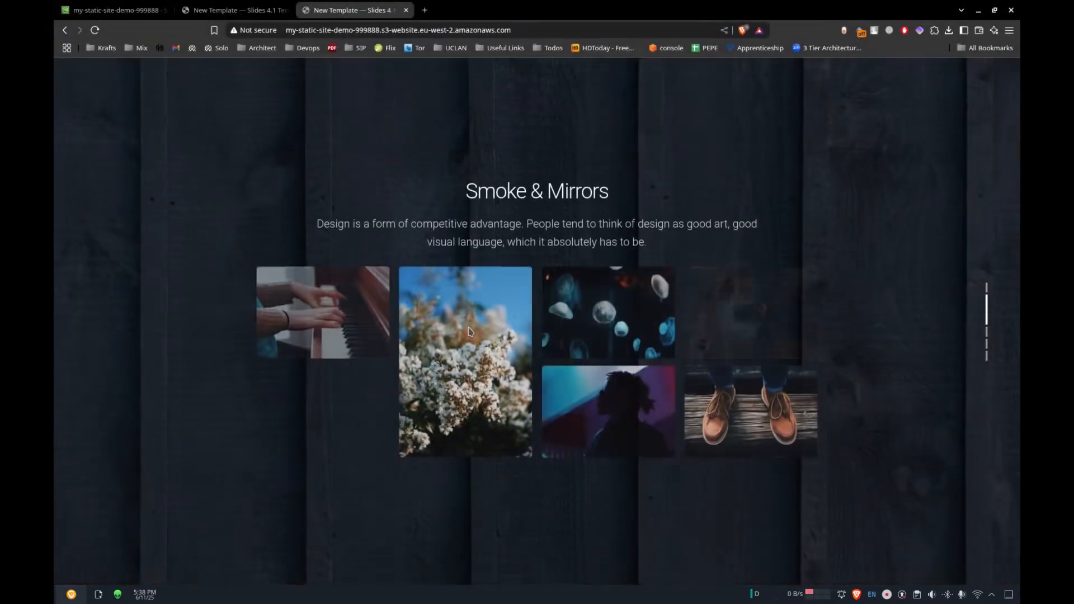
pyautogui.scroll(-1, 468, 330)
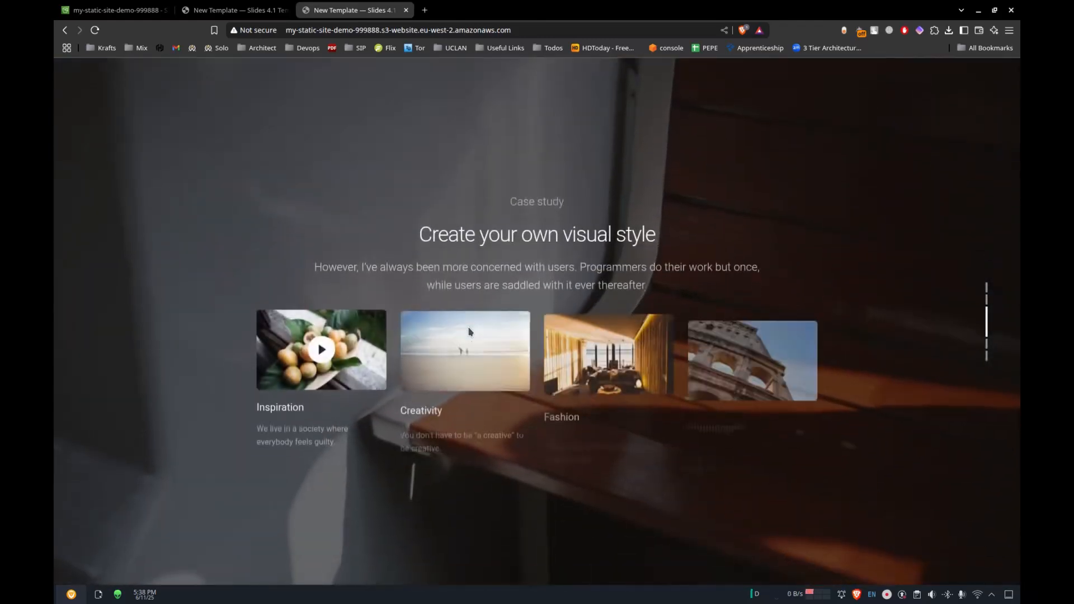
pyautogui.scroll(-1, 470, 332)
pyautogui.scroll(-1, 470, 329)
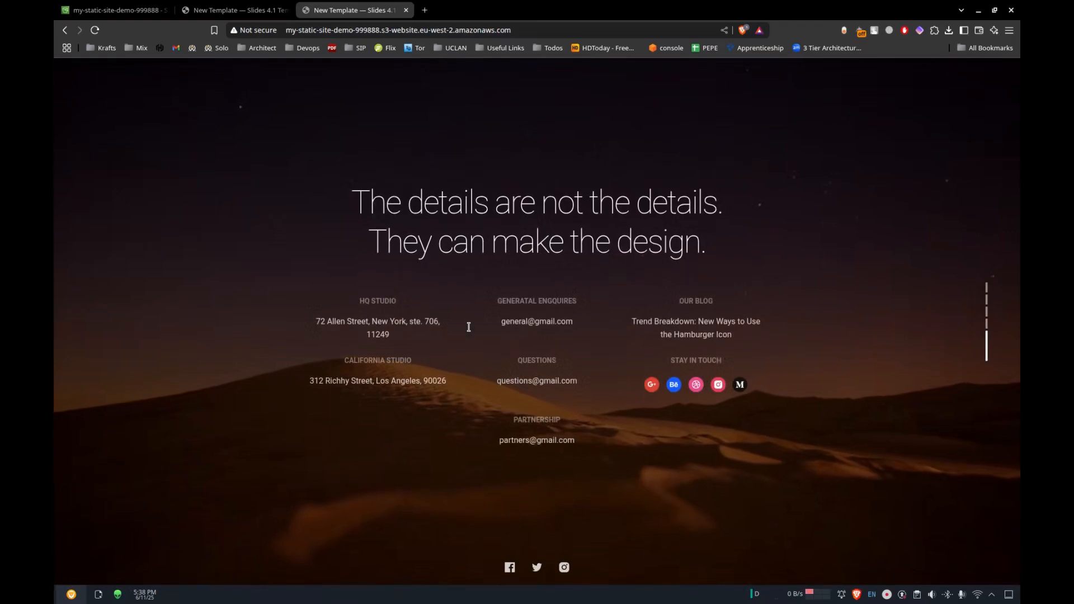
pyautogui.scroll(1, 469, 328)
pyautogui.scroll(1, 469, 330)
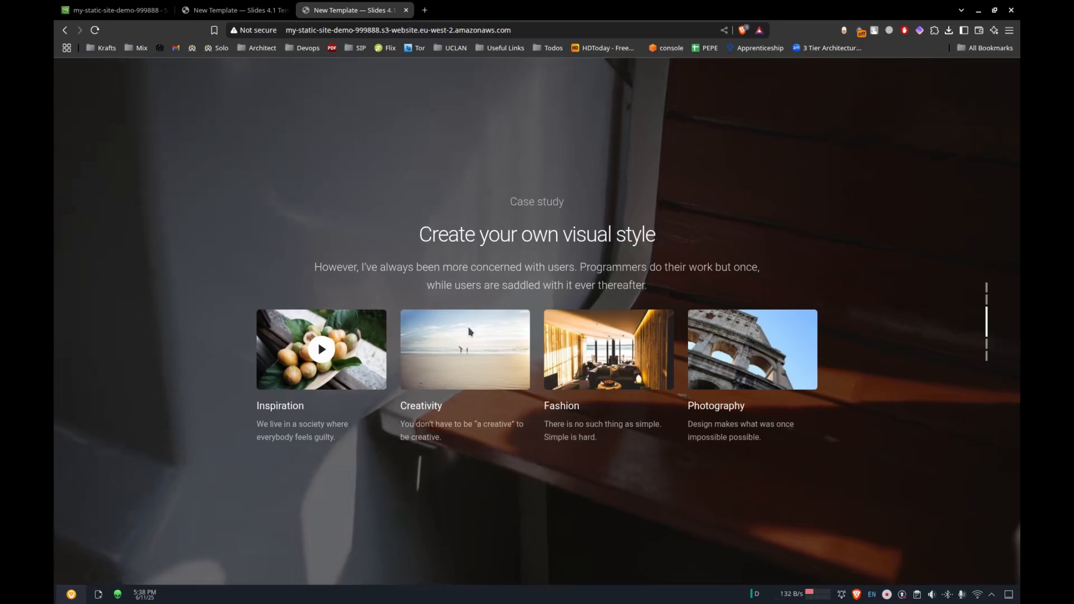
pyautogui.scroll(1, 468, 331)
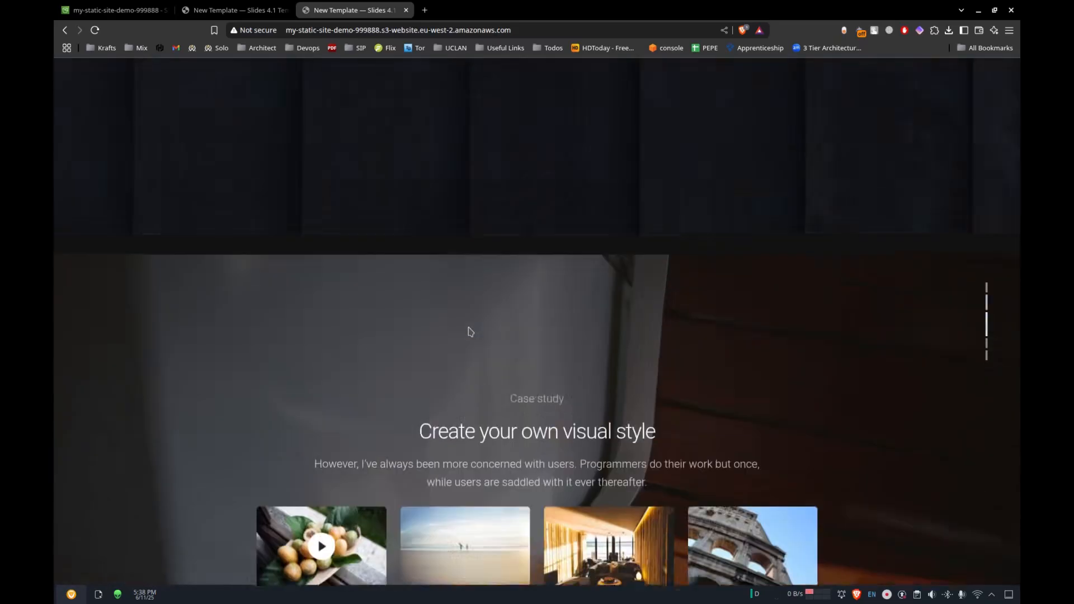
pyautogui.scroll(1, 468, 331)
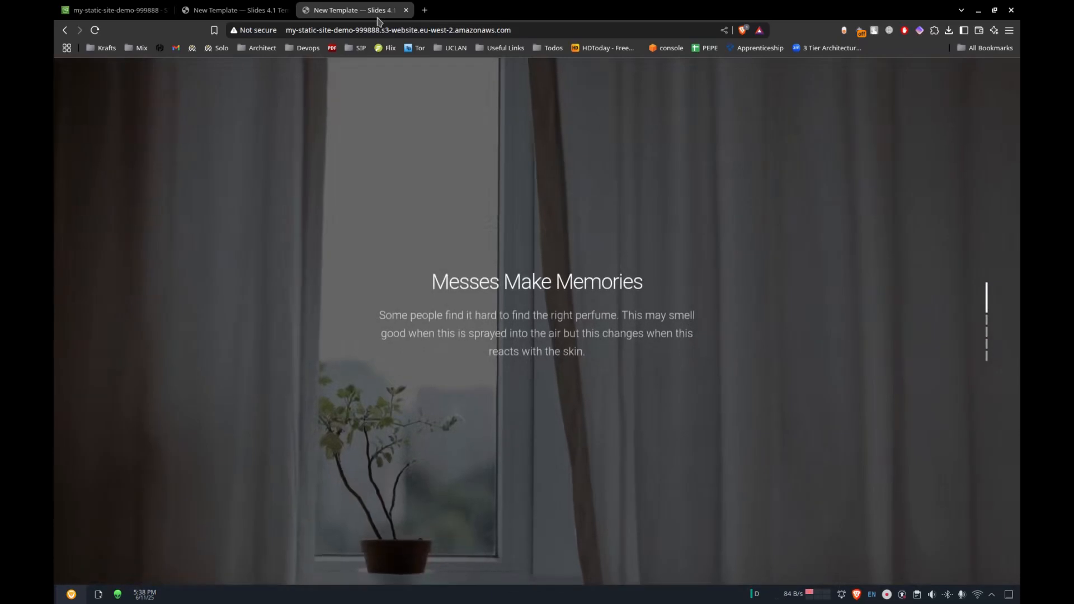
# Switch to the Lab Guide page in Notion.
pyautogui.hotkey('alt', 'Tab')
pyautogui.hotkey('alt', 'Tab')
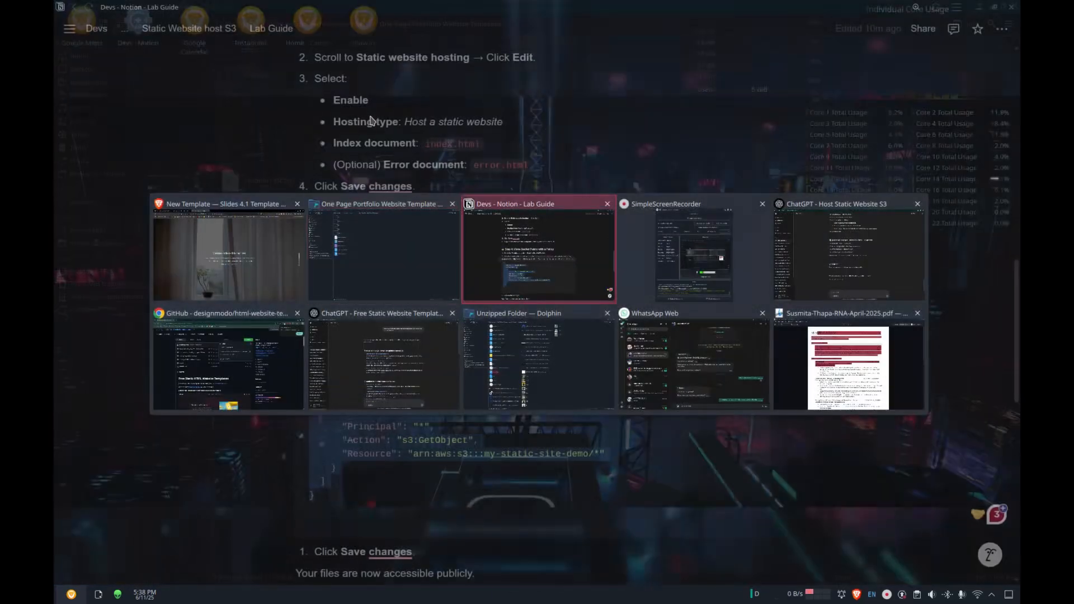